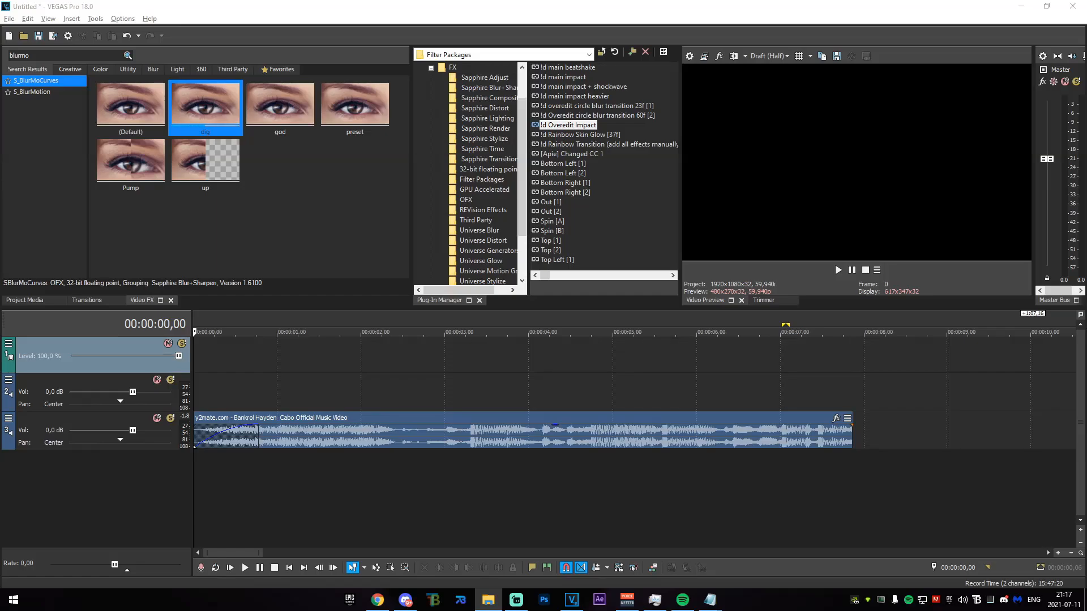
Add a marker on the music's beat at 00:00:03,18.
scroll(643, 505, "down", 5)
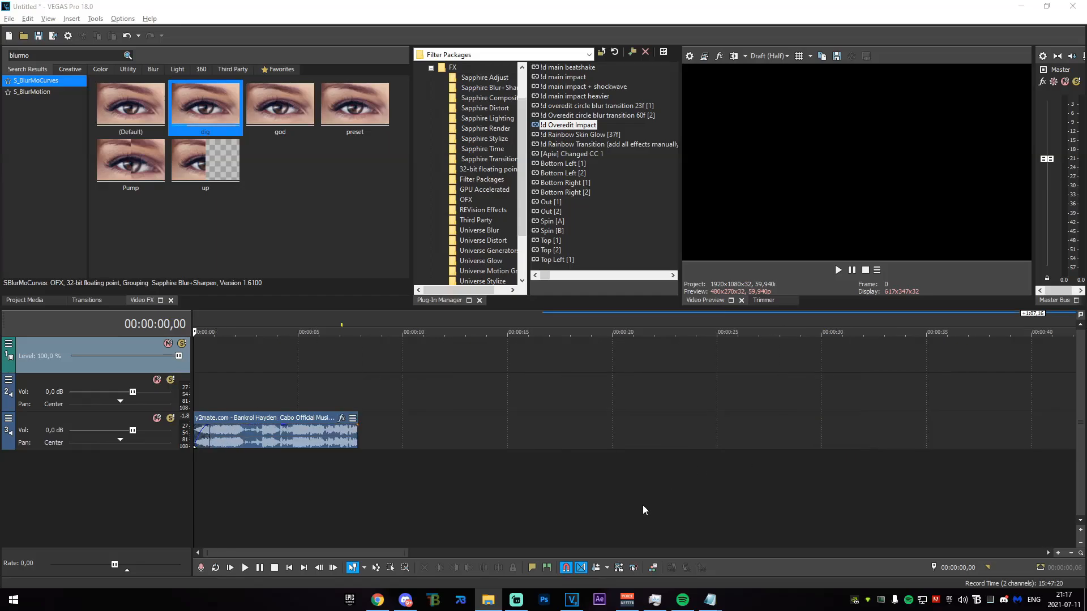
scroll(379, 470, "up", 5)
left_click_drag(403, 492, 469, 478)
left_click(469, 478)
scroll(831, 505, "up", 4)
key("m")
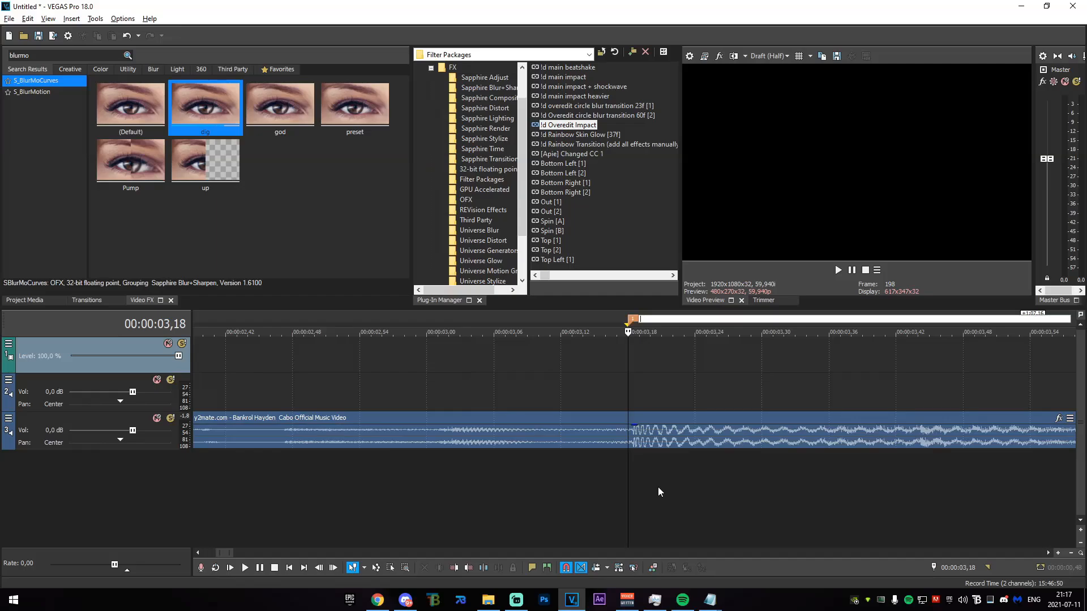
key("Return")
Add the overedit vid twix 1 clip to the timeline above the music and delete its audio event.
scroll(657, 487, "down", 3)
left_click_drag(622, 488, 182, 376)
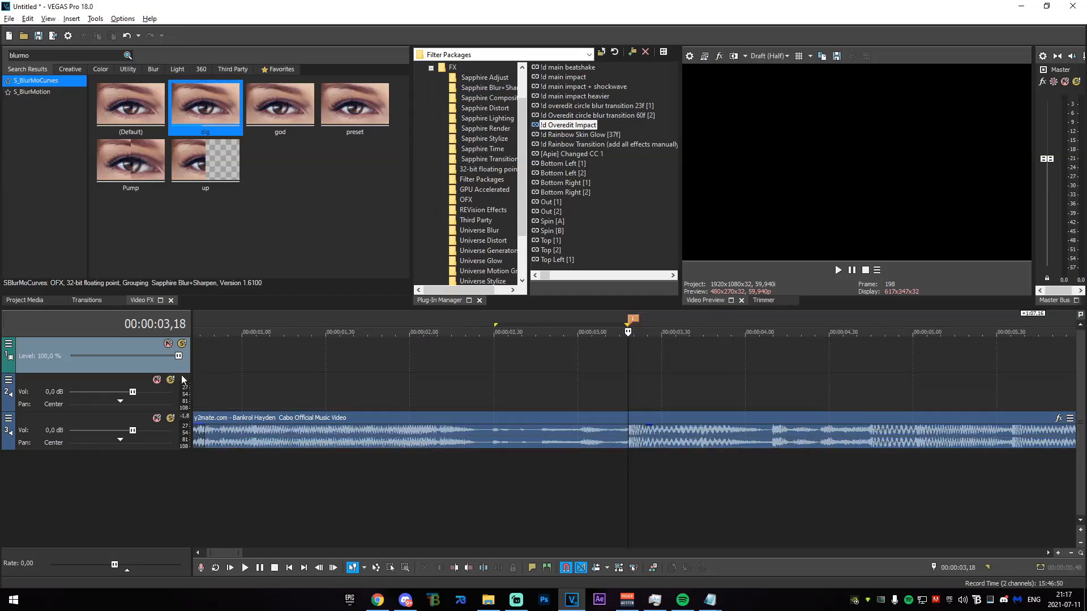
scroll(563, 380, "down", 3)
scroll(566, 396, "up", 2)
right_click(780, 398)
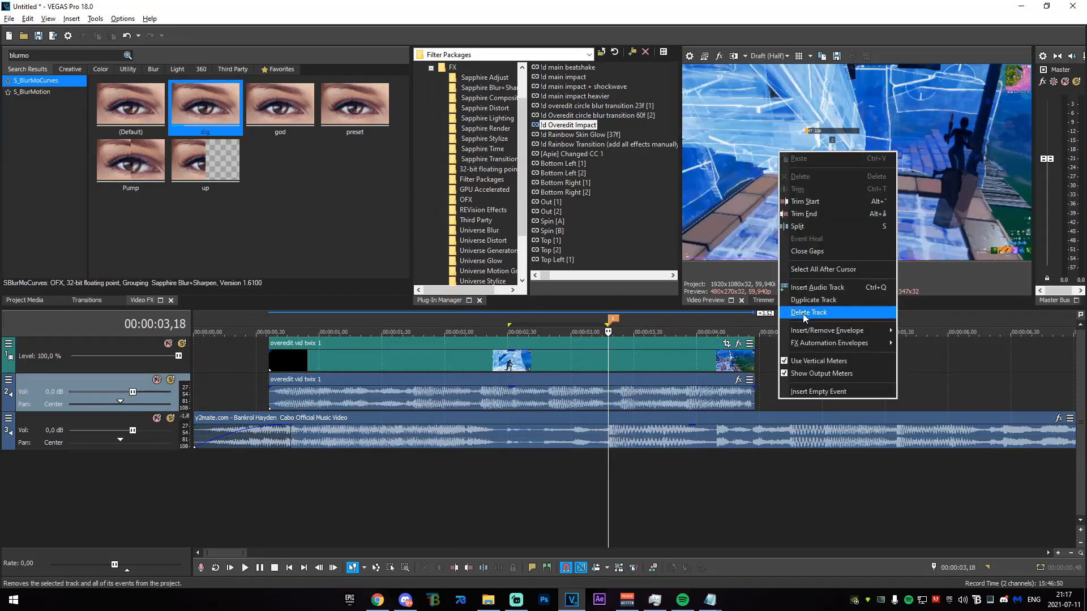
left_click(657, 400)
key("Delete")
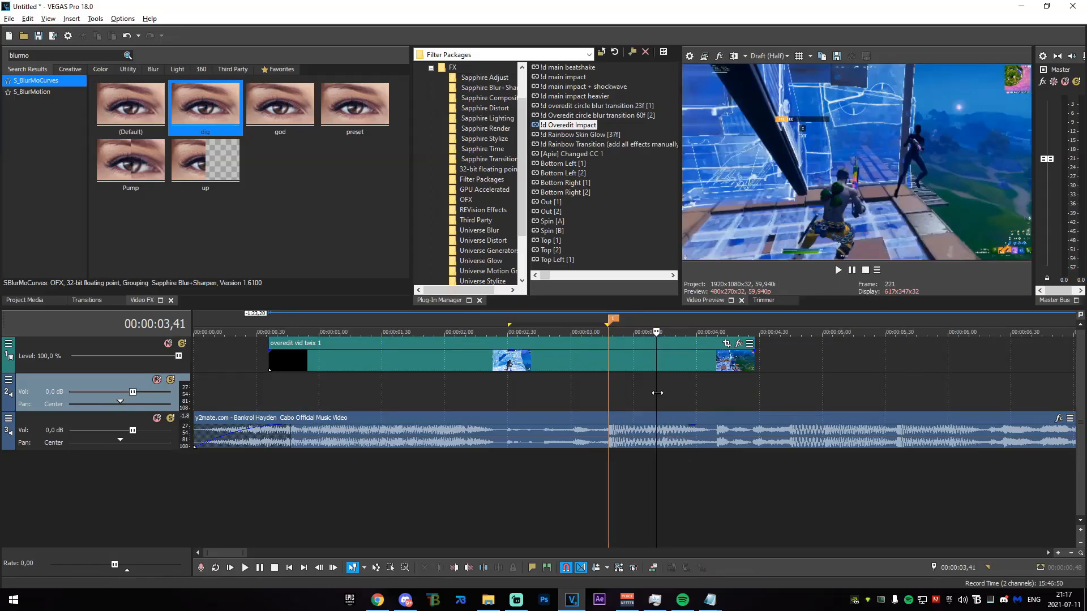
Move the video clip to the start of the timeline, lining up its hit frame with the marker.
left_click(608, 361)
left_click_drag(661, 363, 589, 363)
scroll(592, 365, "up", 3)
scroll(593, 363, "down", 5)
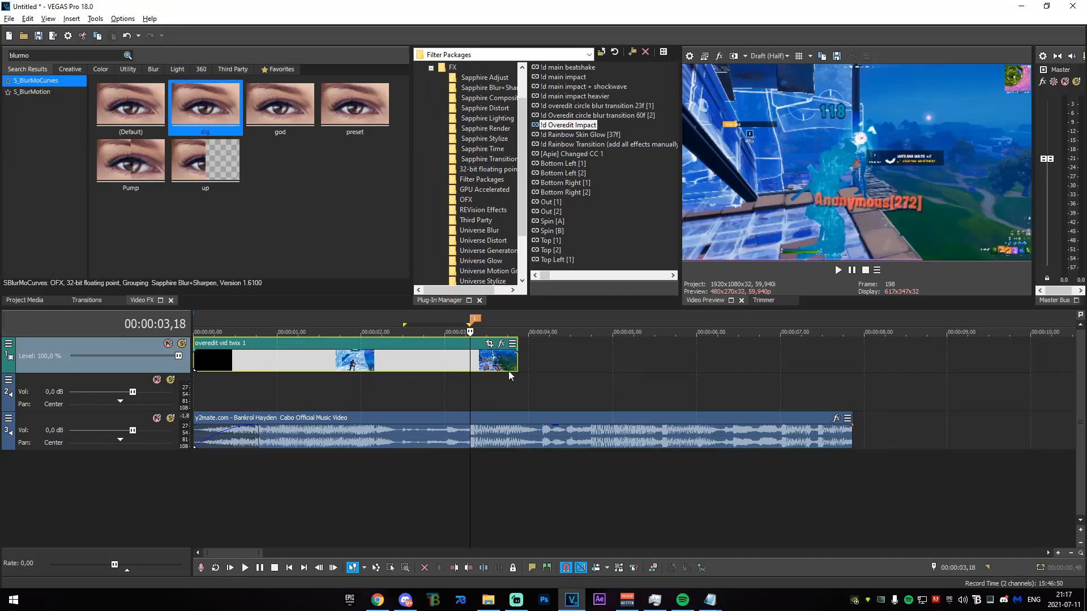
left_click_drag(517, 377, 194, 391)
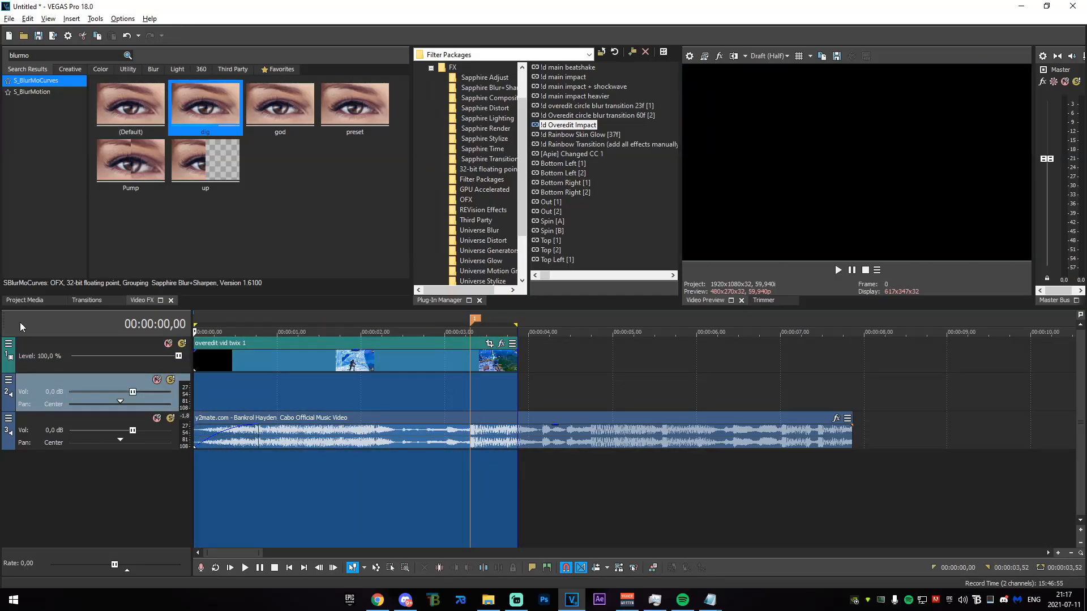
left_click_drag(360, 393, 465, 404)
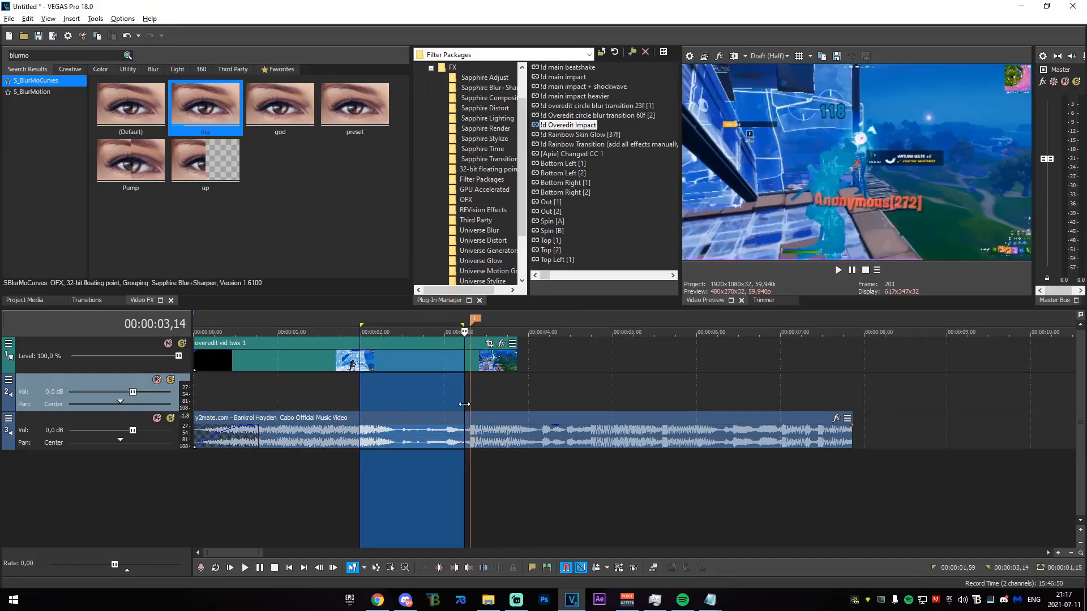
left_click(457, 403)
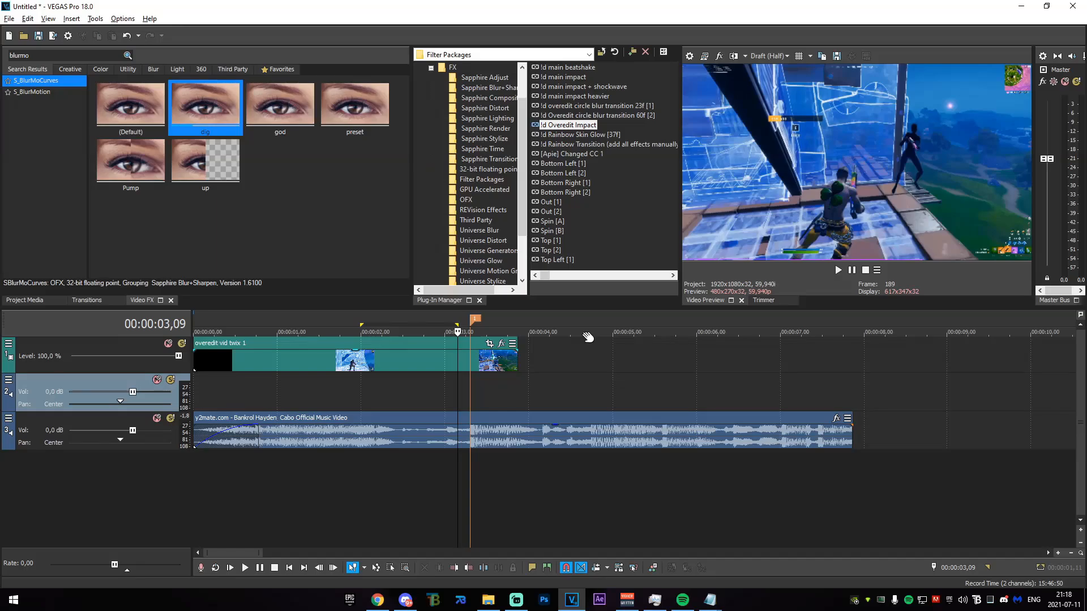
left_click(481, 391)
Split the video clip at the marker, 00:00:03,18.
left_click(471, 390)
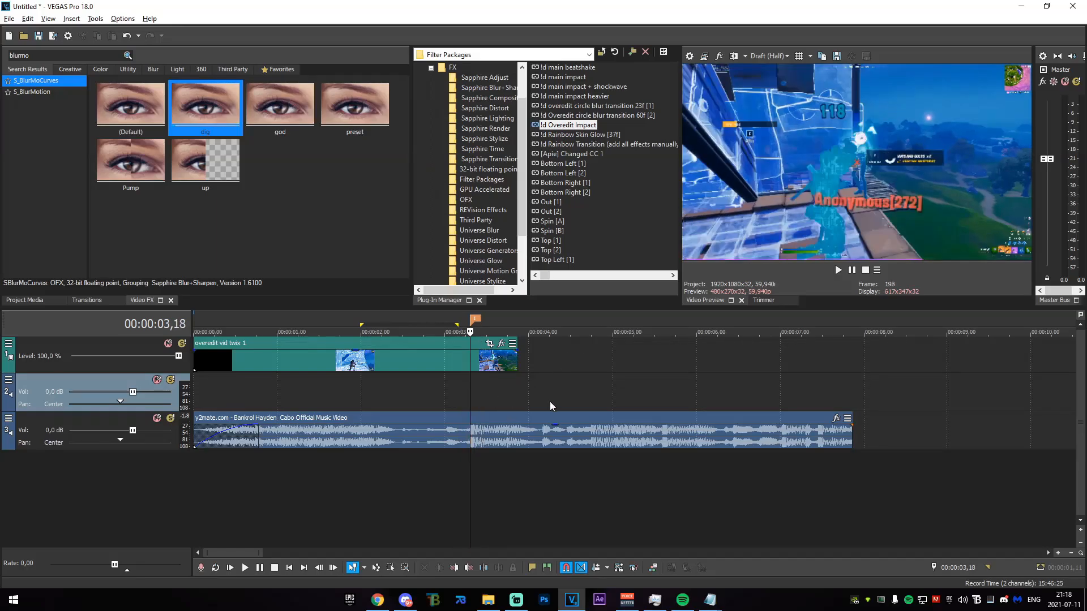
scroll(532, 399, "up", 2)
left_click(632, 369)
key("s")
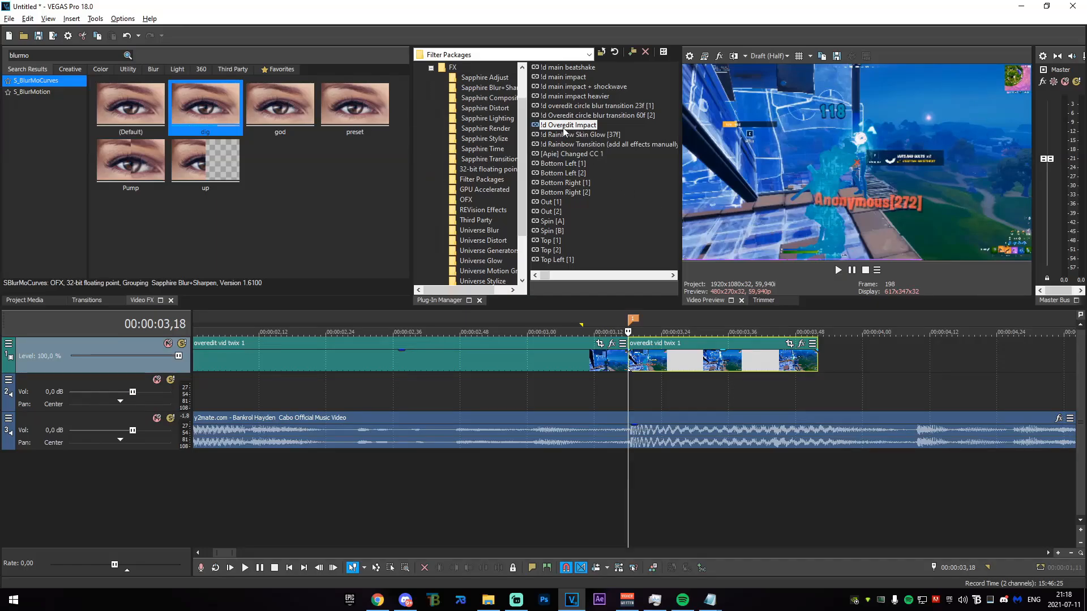
Apply the !d Overedit Impact filter package to the section after the marker and preview the effect.
left_click_drag(543, 134, 725, 335)
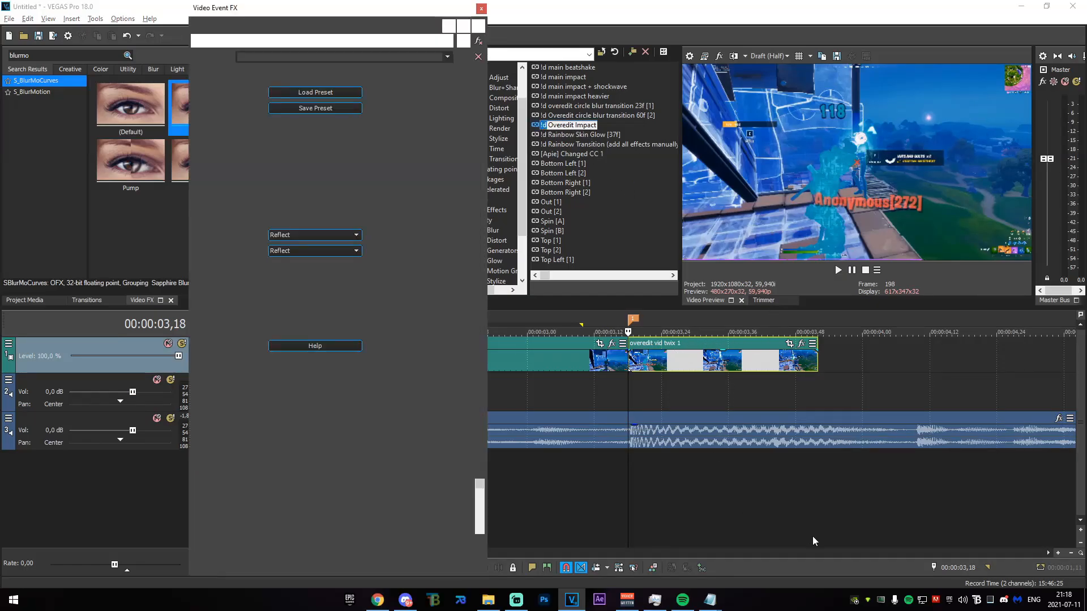
left_click(481, 9)
left_click_drag(539, 403, 744, 403)
left_click(739, 404)
scroll(532, 400, "down", 2)
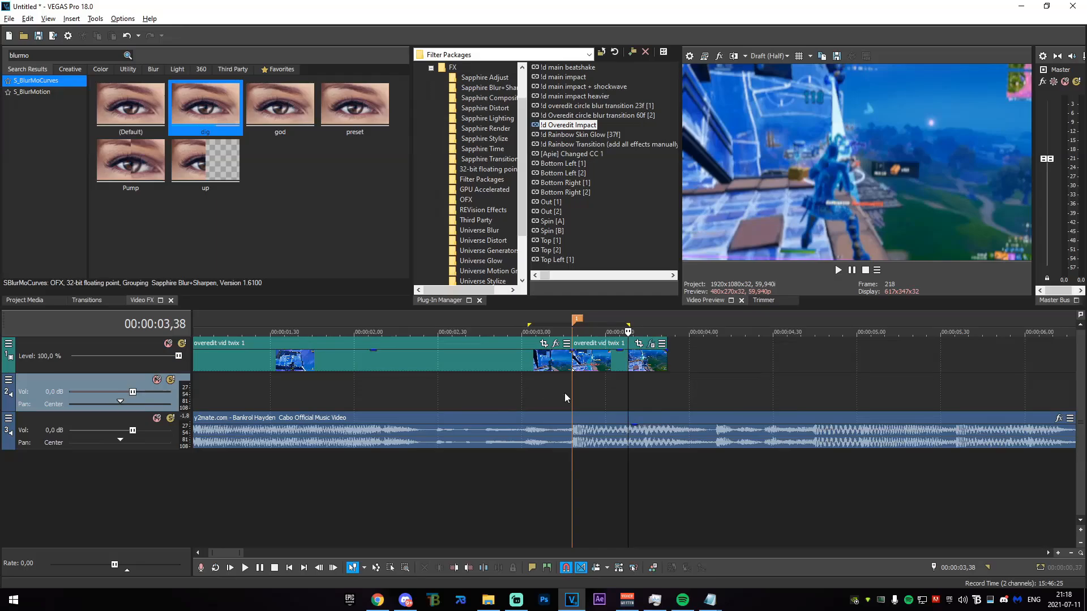
Split the clip at 00:00:02,43 and apply !d Overedit circle blur transition 60f [2] to the section leading up to the marker.
scroll(505, 417, "up", 2)
left_click_drag(447, 391, 482, 384)
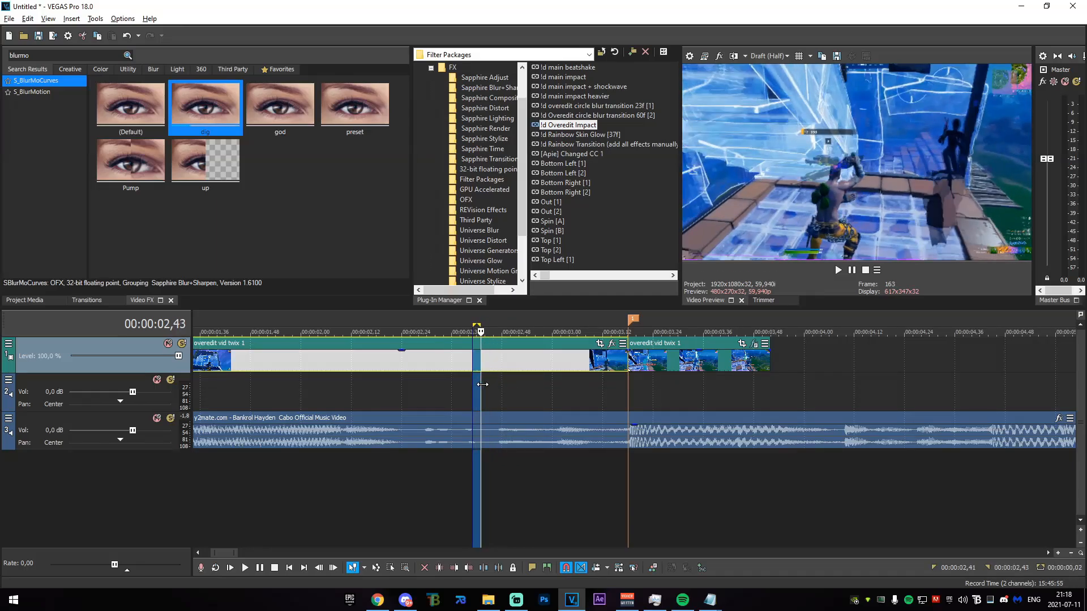
key("s")
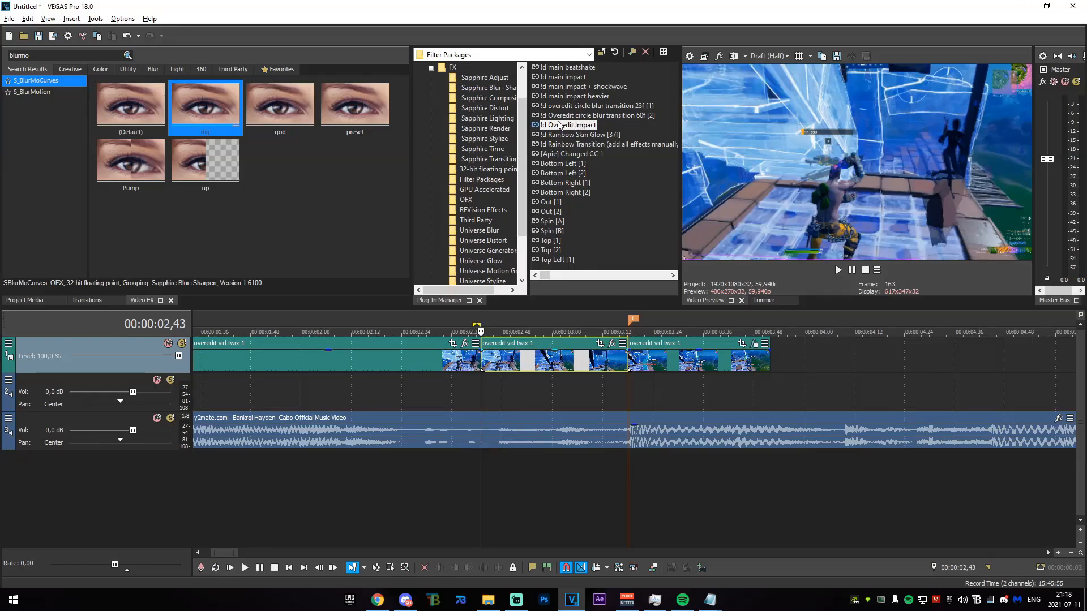
left_click_drag(563, 115, 558, 360)
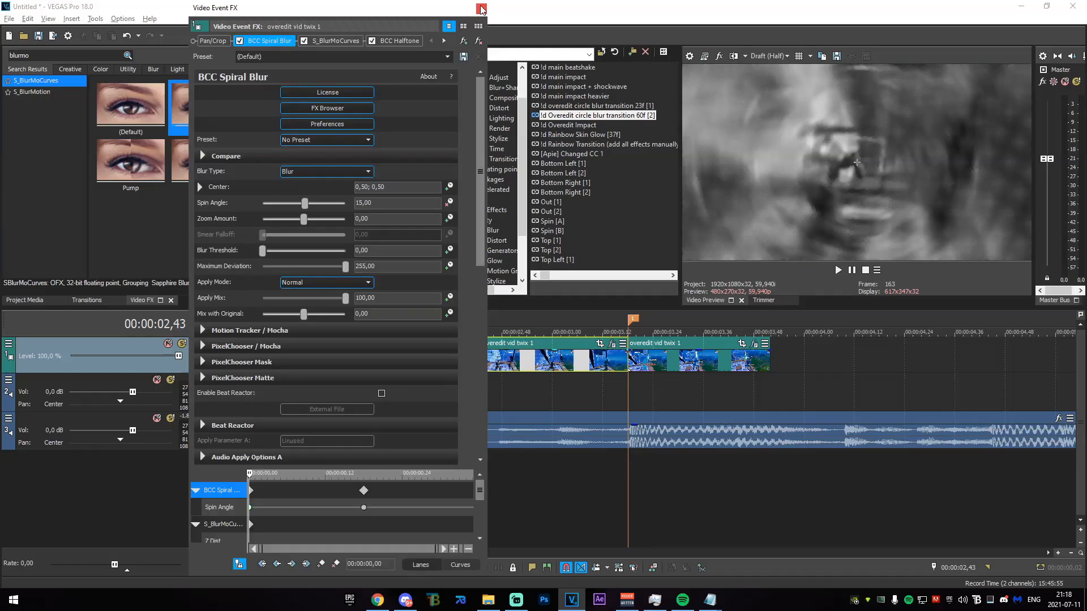
left_click(481, 9)
left_click(478, 385)
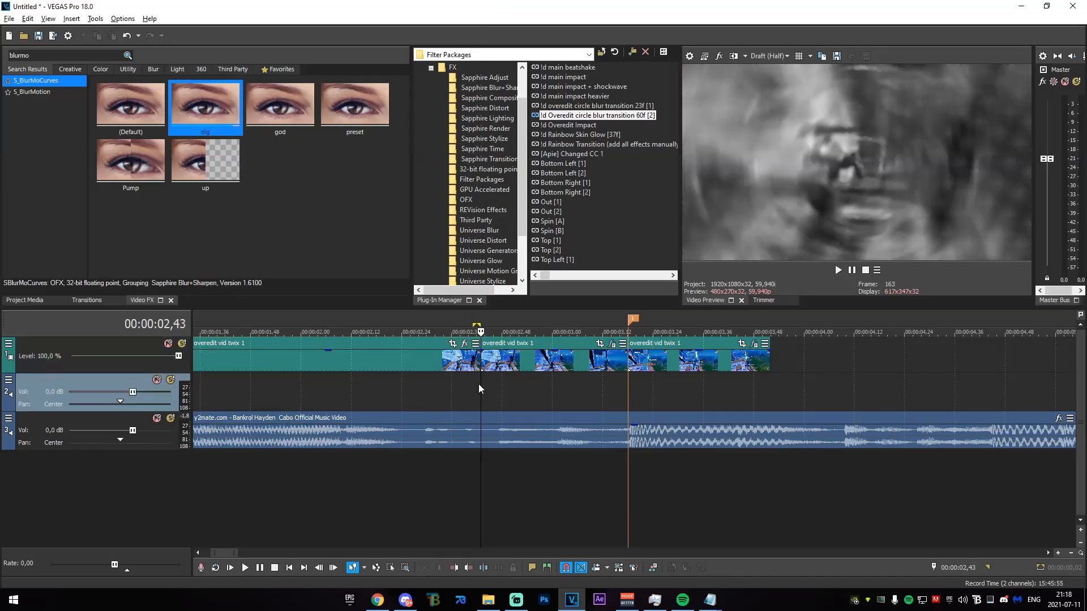
left_click_drag(480, 388, 383, 391)
left_click(385, 365)
left_click_drag(595, 106, 389, 359)
key("Left")
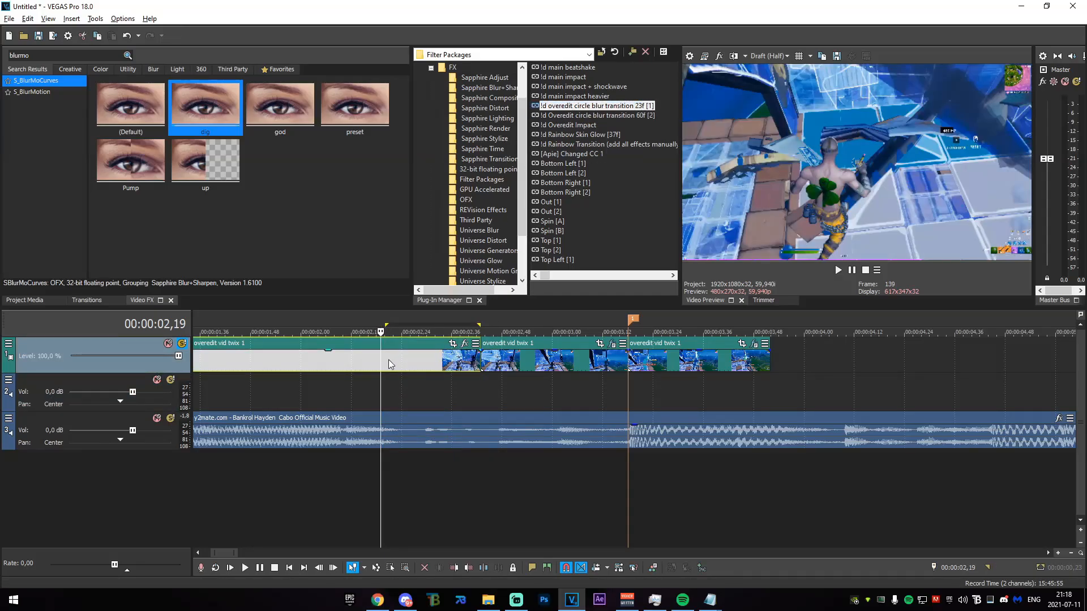
key("Right")
key("Right")
key("Right")
key("Right")
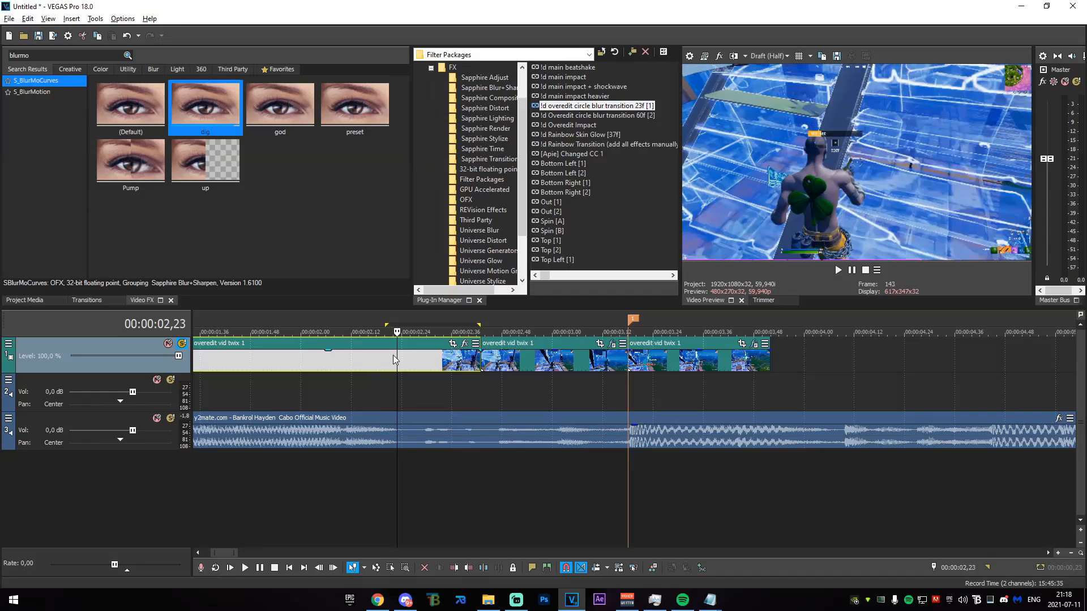
Split the first video section at 00:00:02,20, 23 frames before its end.
left_click_drag(480, 388, 385, 397)
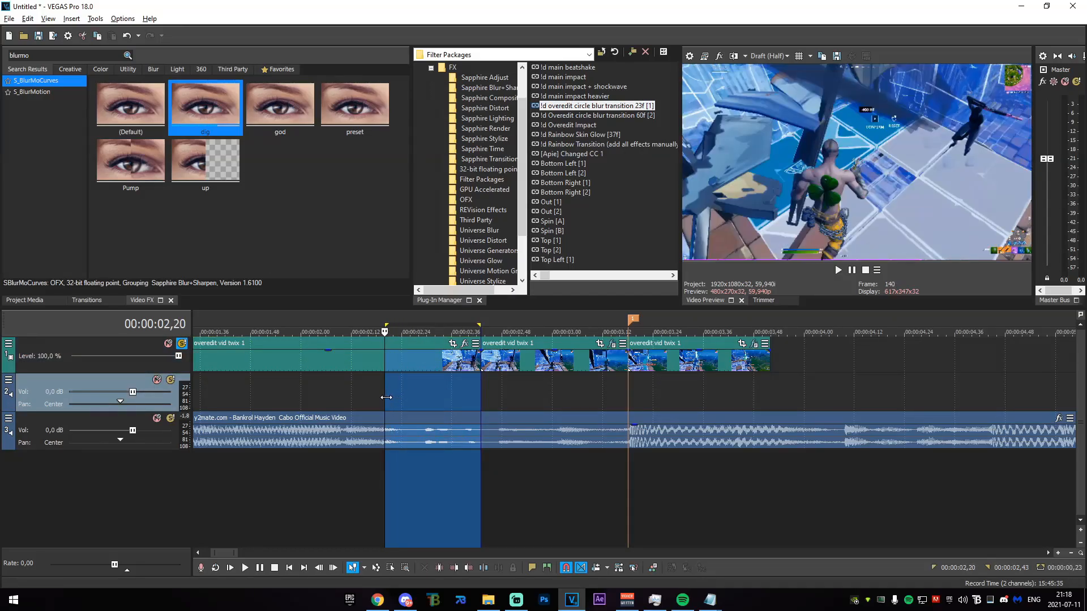
left_click(386, 397)
scroll(474, 397, "up", 4)
left_click(626, 368)
key("s")
scroll(644, 387, "down", 4)
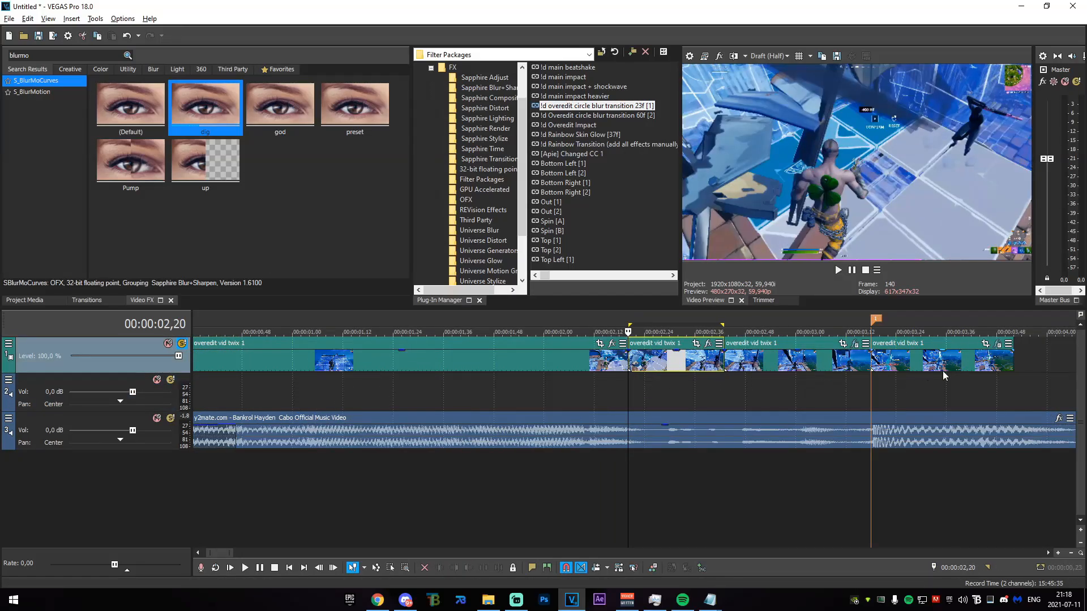
Apply !d overedit circle blur transition 23f [1] to the new 23-frame section and preview the transition.
left_click_drag(653, 108, 701, 354)
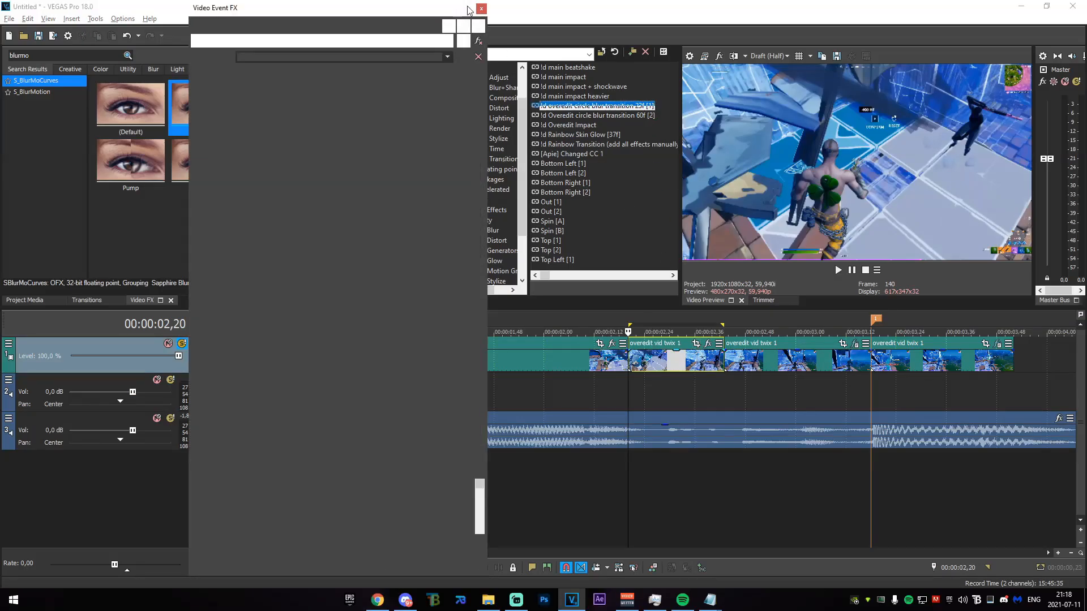
left_click(480, 9)
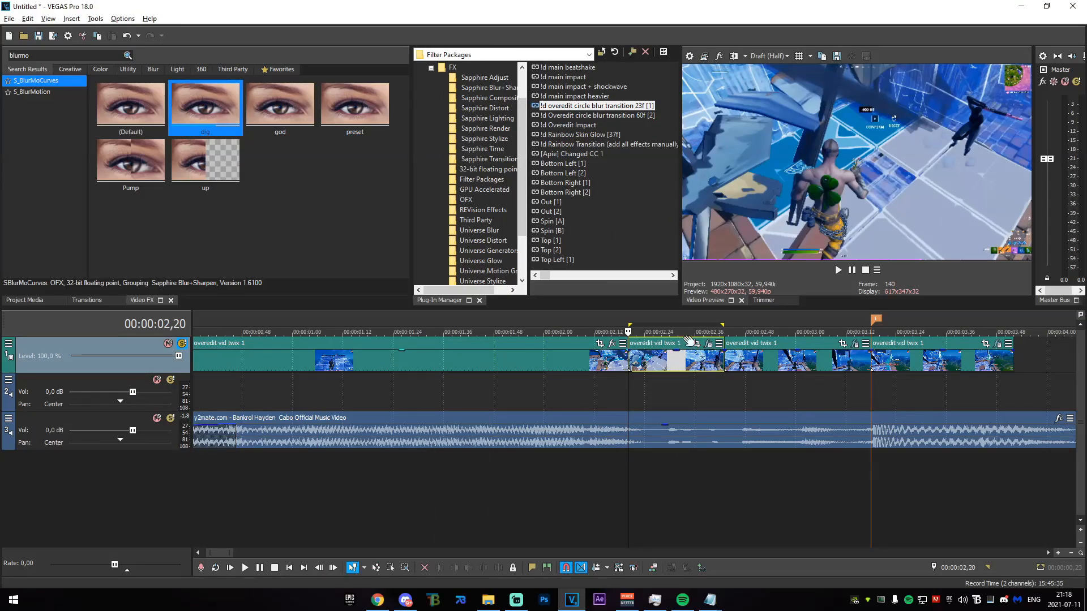
scroll(566, 397, "down", 4)
mouse_move(560, 396)
left_mouse_down()
mouse_move(817, 410)
mouse_move(696, 405)
left_mouse_up()
left_click(651, 389)
left_click(706, 389)
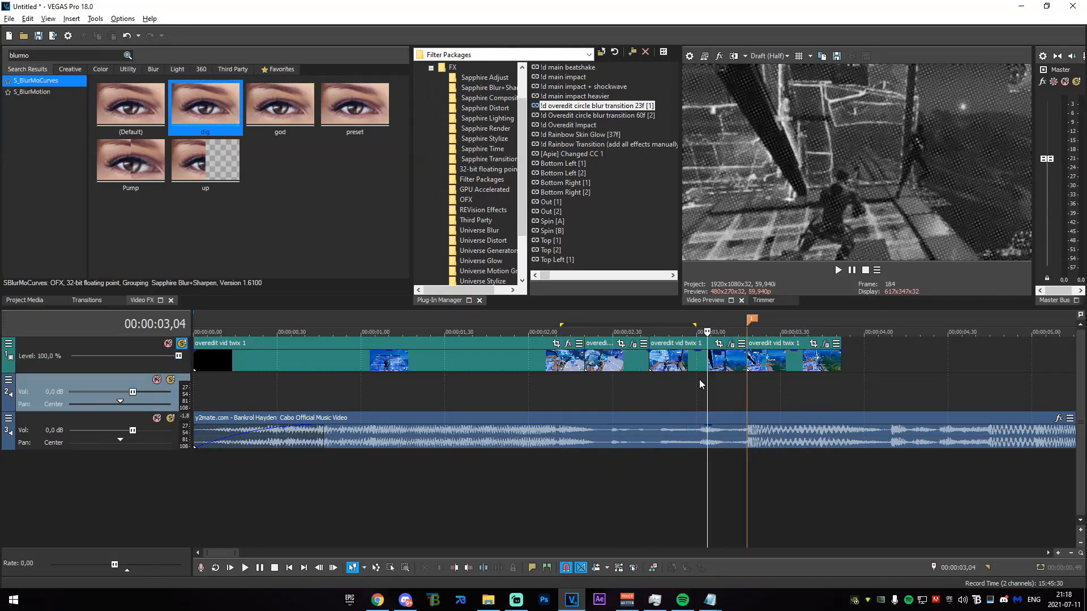
Insert a video track above, copy the section just before the marker onto it, and turn off solo on the original video track.
left_click(699, 360)
right_click(677, 513)
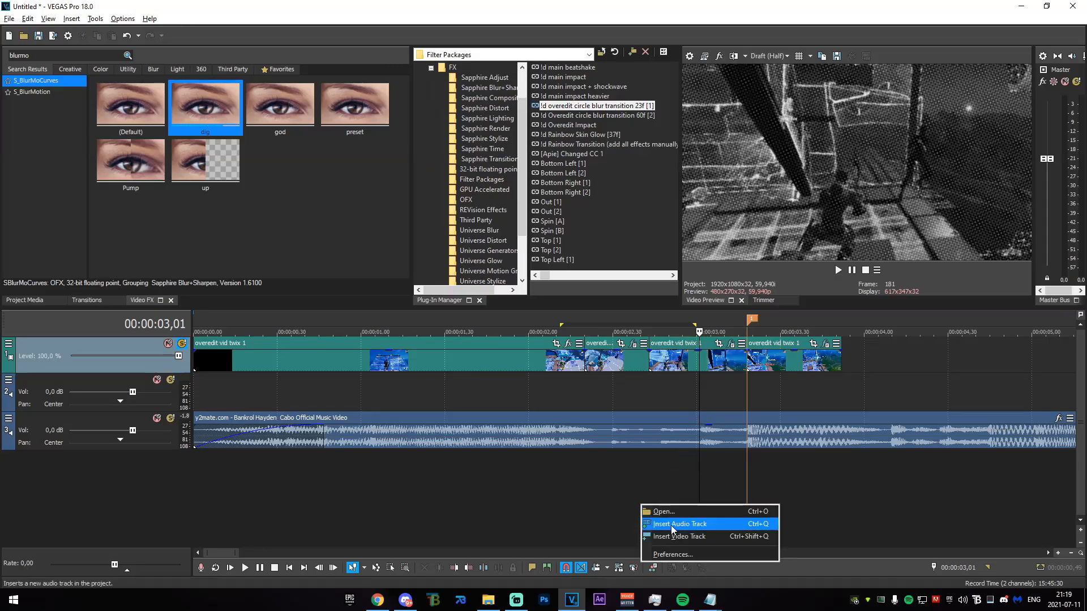
left_click(688, 522)
left_click_drag(695, 401, 681, 357)
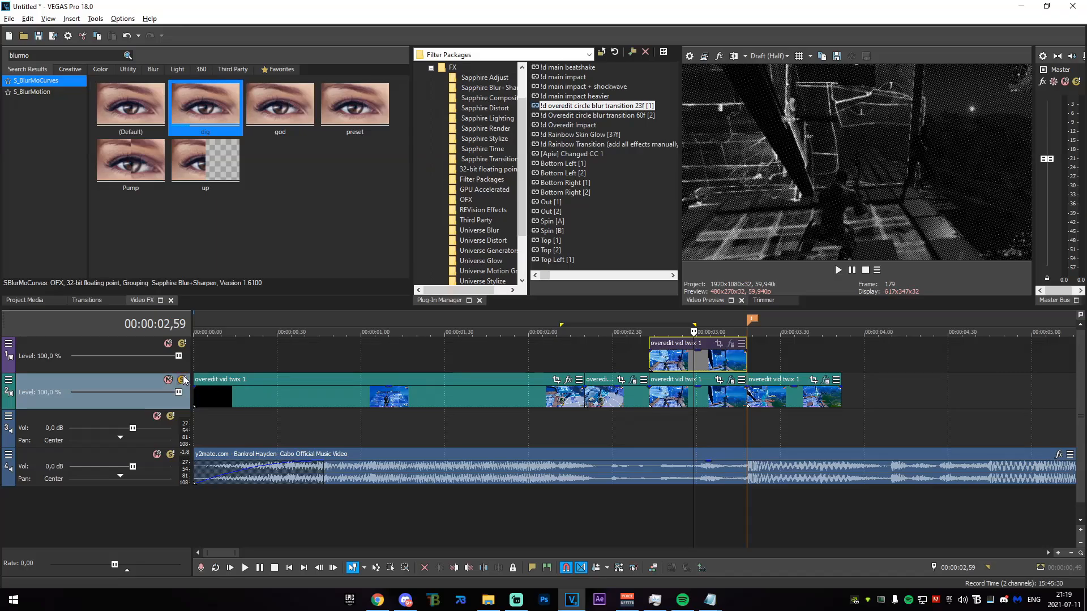
left_click(182, 379)
Remove the BCC Spiral Blur, S_BlurMoCurves and BCC Halftone effects from the upper copy and play it back.
left_click(702, 354)
left_click(731, 343)
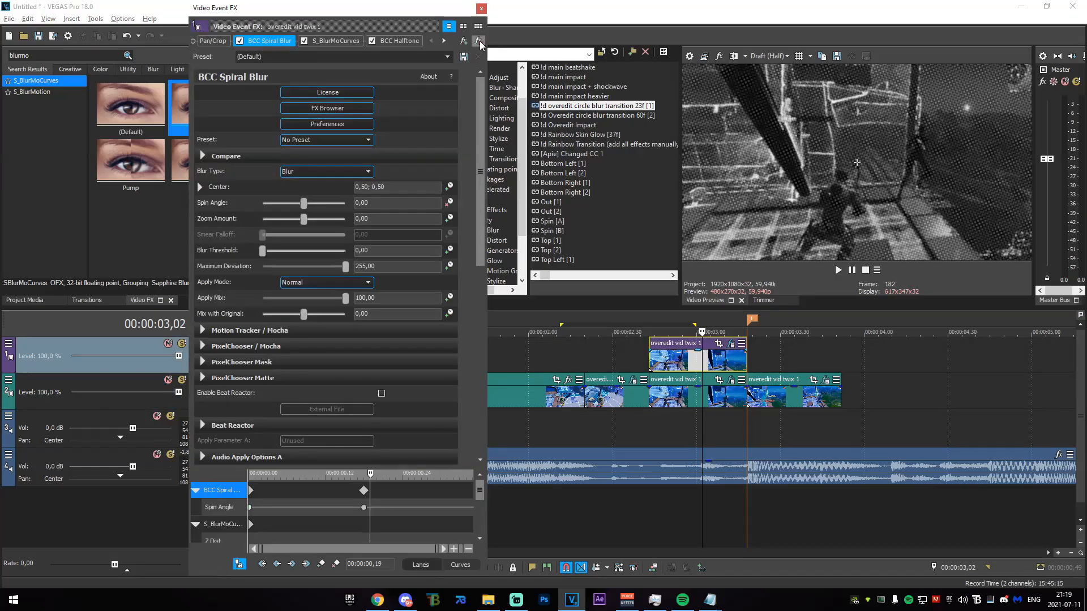
left_click(479, 43)
left_click(480, 43)
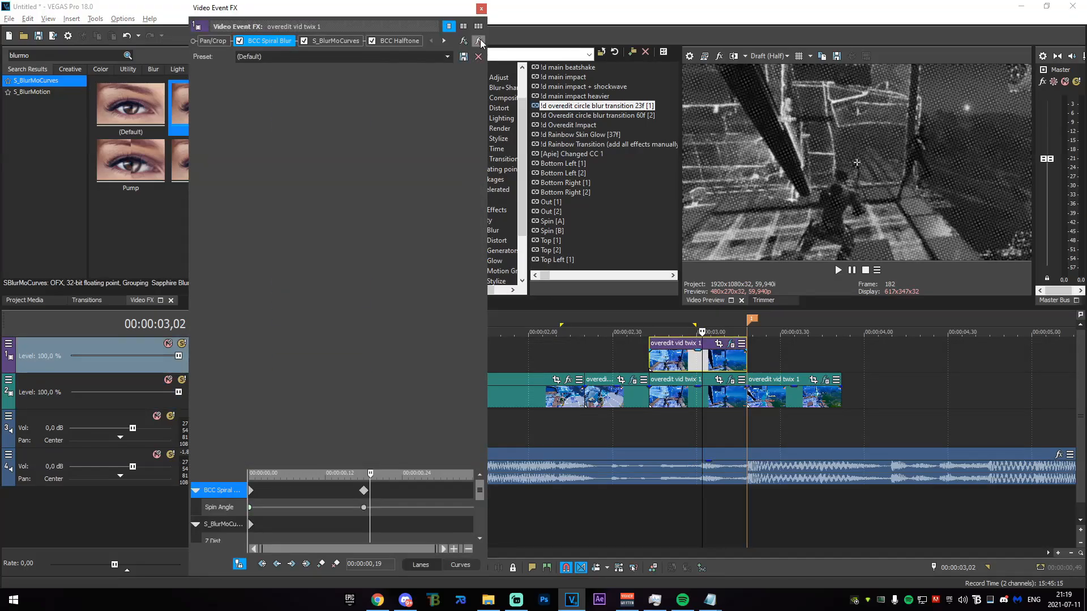
left_click(482, 10)
key("space")
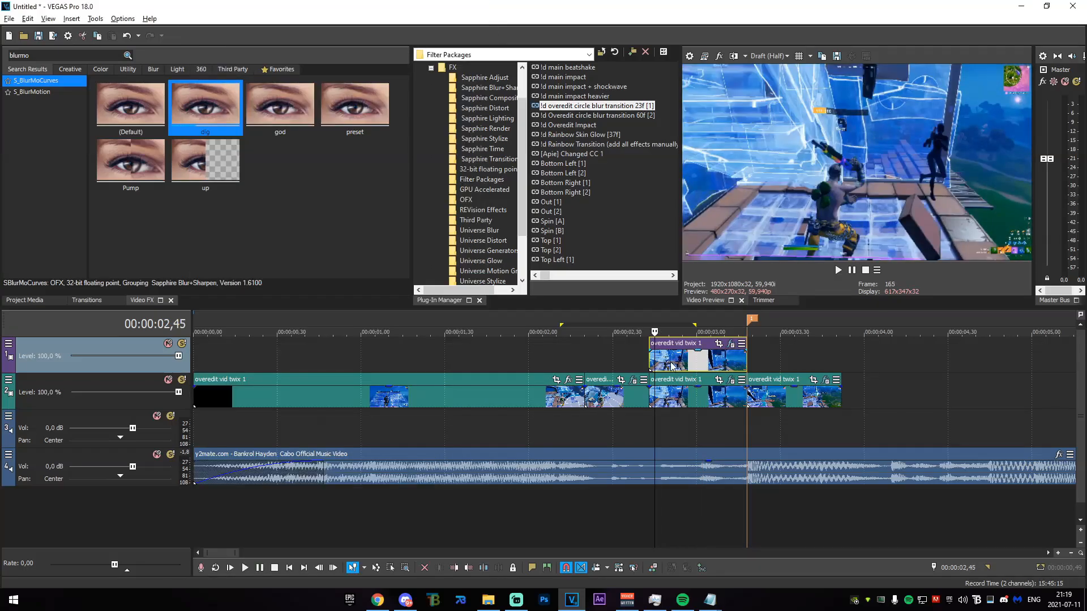
key("space")
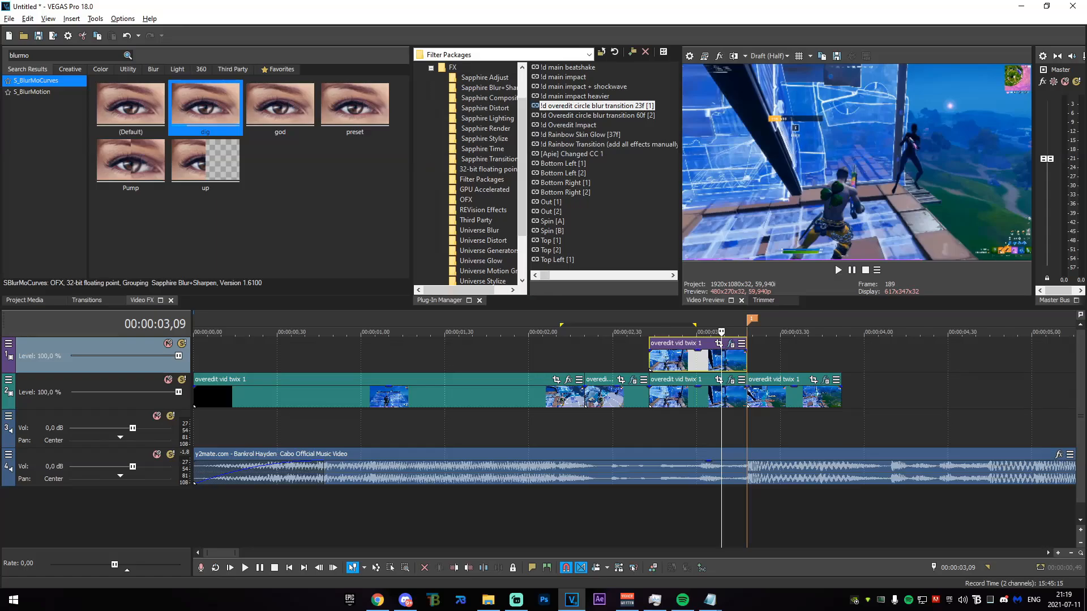
Enable the mask in the upper copy's Pan/Crop settings and choose the anchor creation tool.
left_click_drag(795, 405, 718, 368)
left_click(209, 542)
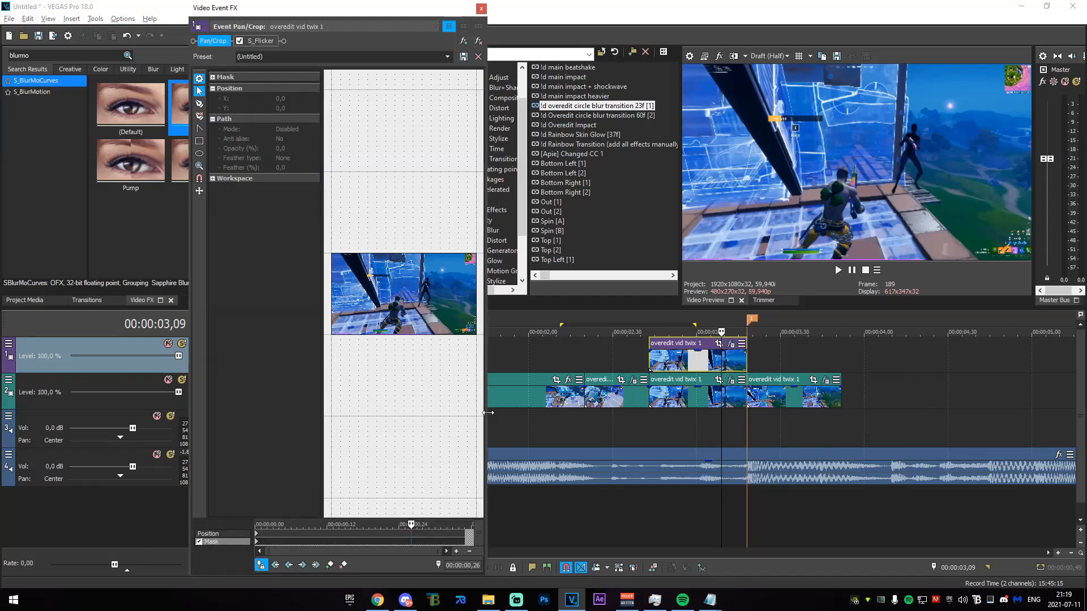
left_click(199, 103)
scroll(346, 365, "up", 4)
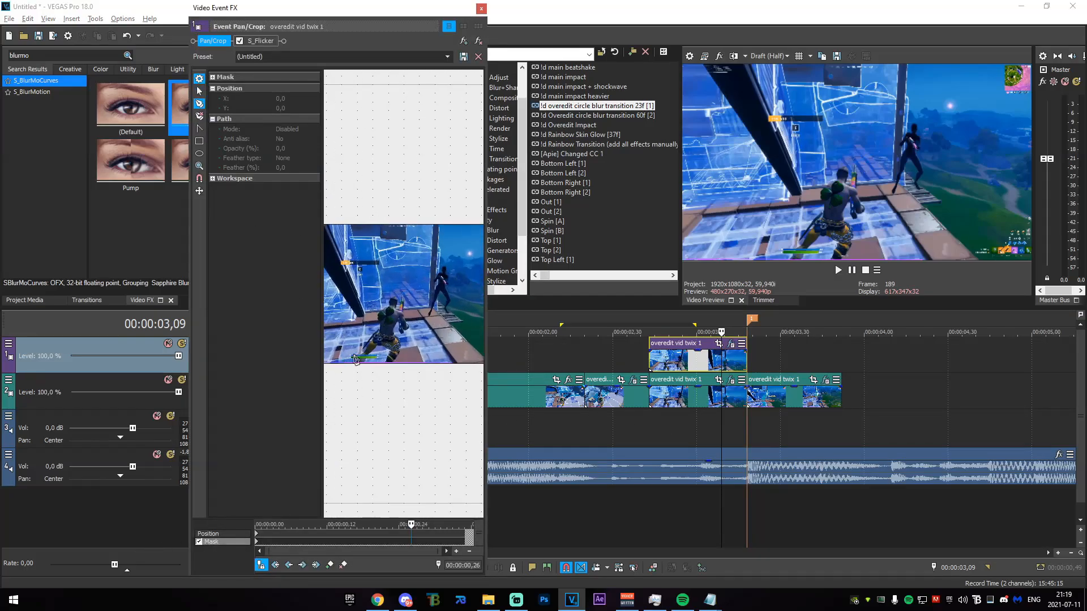
left_click_drag(486, 320, 677, 334)
scroll(650, 341, "up", 5)
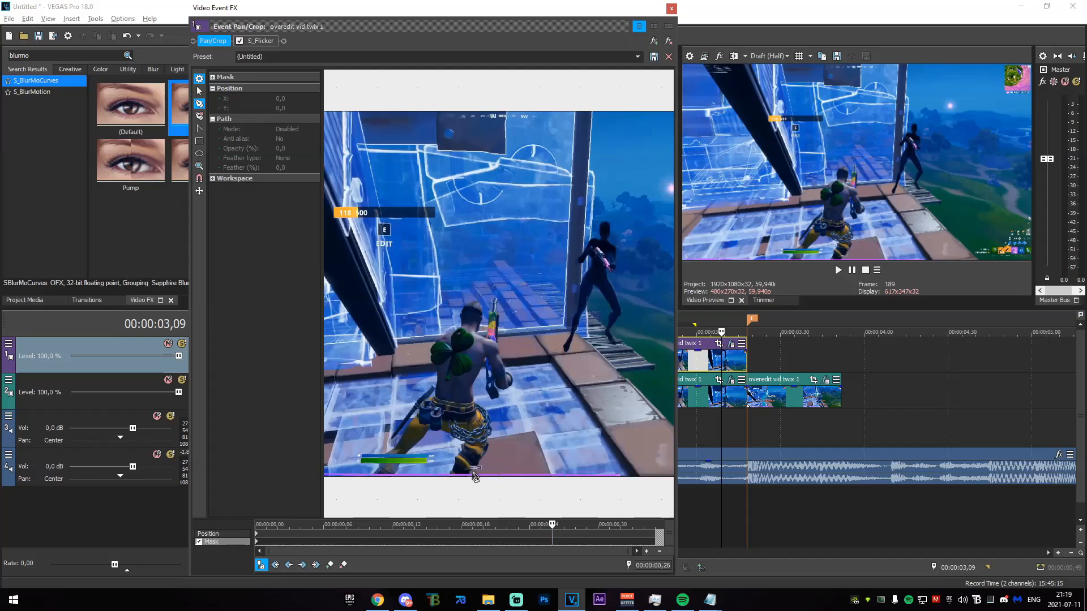
left_click(671, 9)
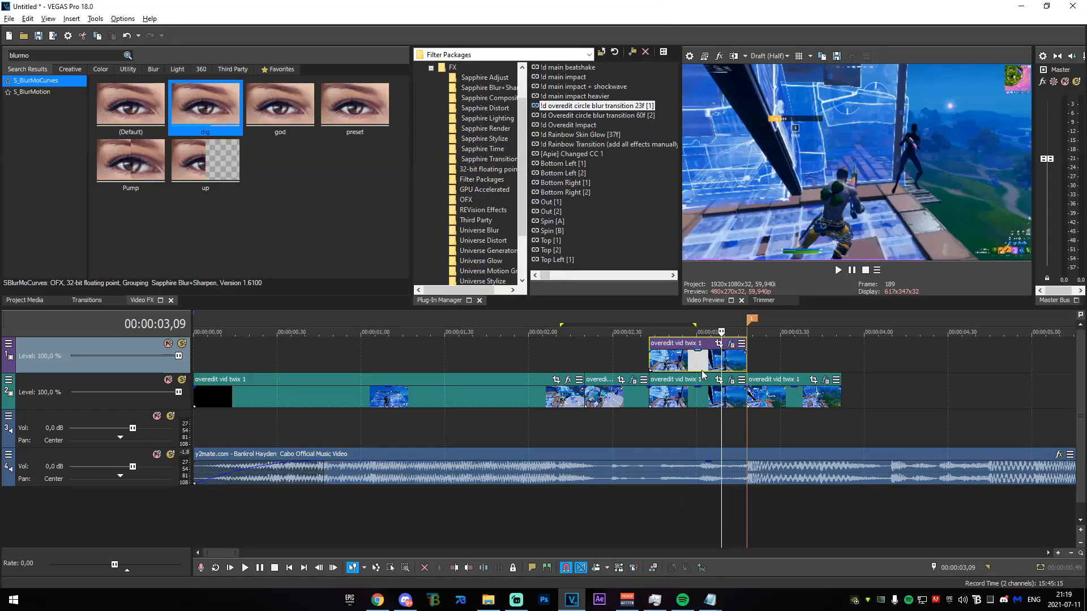
Replace the upper copy with the Comp 1_71 clip, ending at the marker.
key("Delete")
left_click_drag(206, 105, 641, 356)
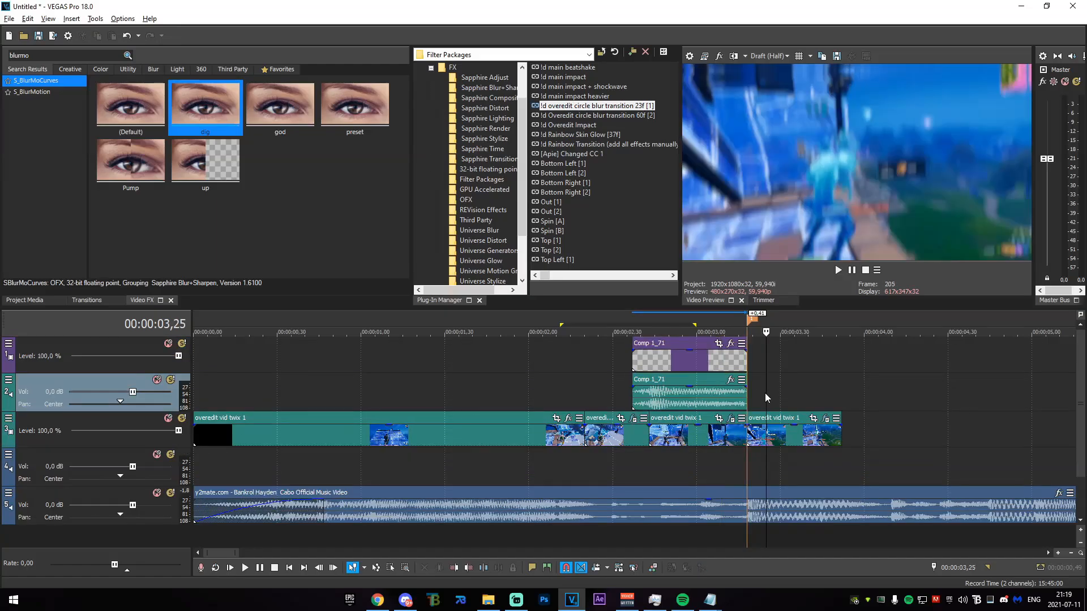
Delete the audio event of Comp 1_71 together with its empty audio track.
left_click(731, 398)
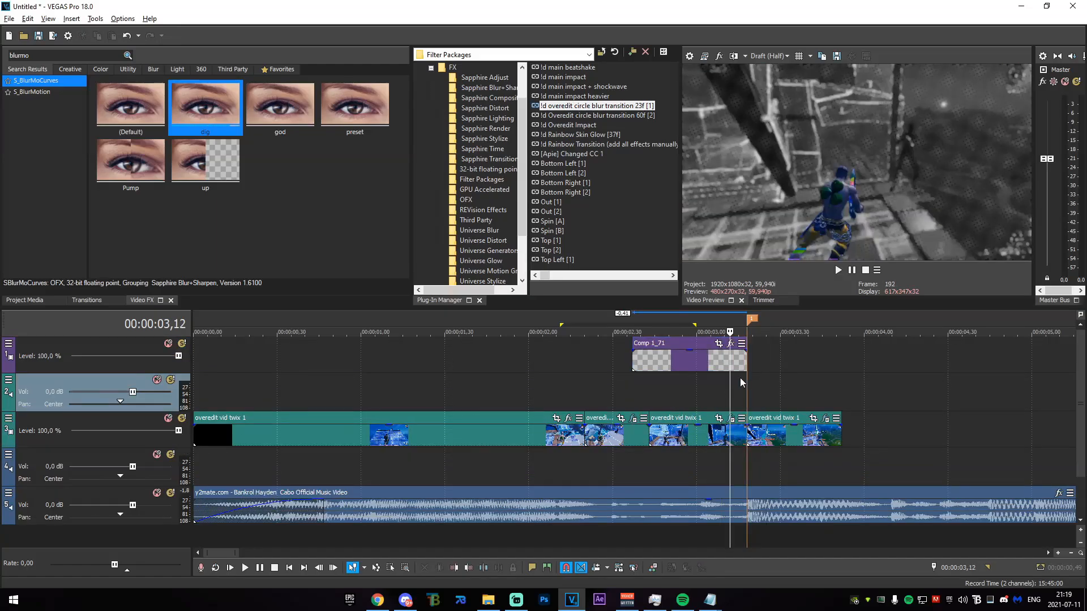
scroll(468, 396, "down", 10)
right_click(468, 394)
left_click(514, 309)
scroll(471, 390, "up", 8)
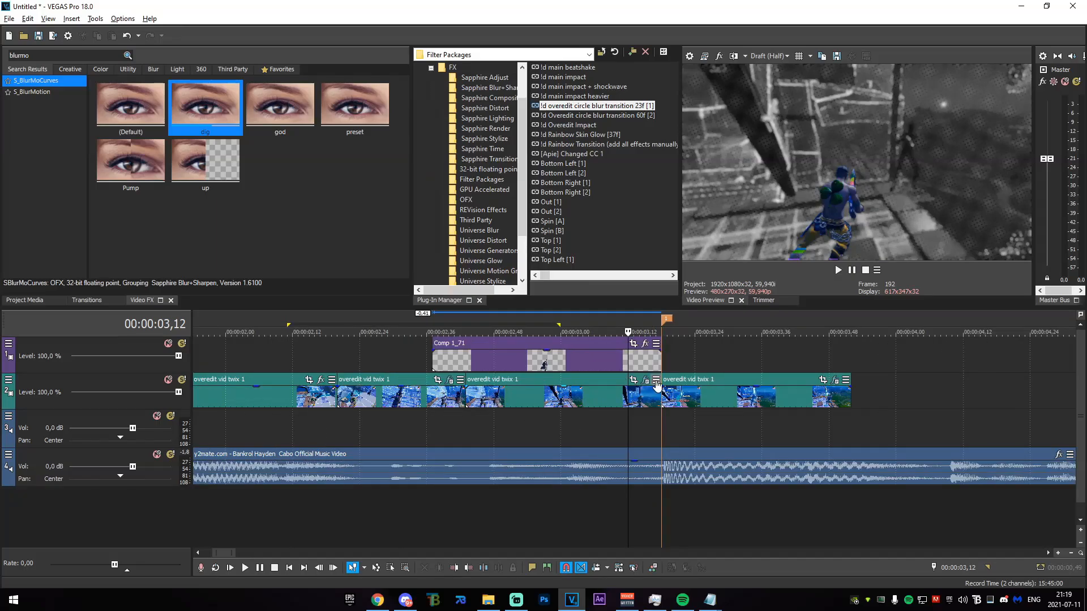
Split Comp 1_71 at the start of the clip section below it and delete the part before.
left_click_drag(417, 431, 508, 430)
left_click(466, 367)
key("s")
left_click(451, 363)
key("Delete")
Add a short fade-in to the start of Comp 1_71 and review the section before the marker.
left_click_drag(394, 430, 661, 436)
left_click(493, 433)
left_click(469, 357)
left_click_drag(365, 433, 622, 421)
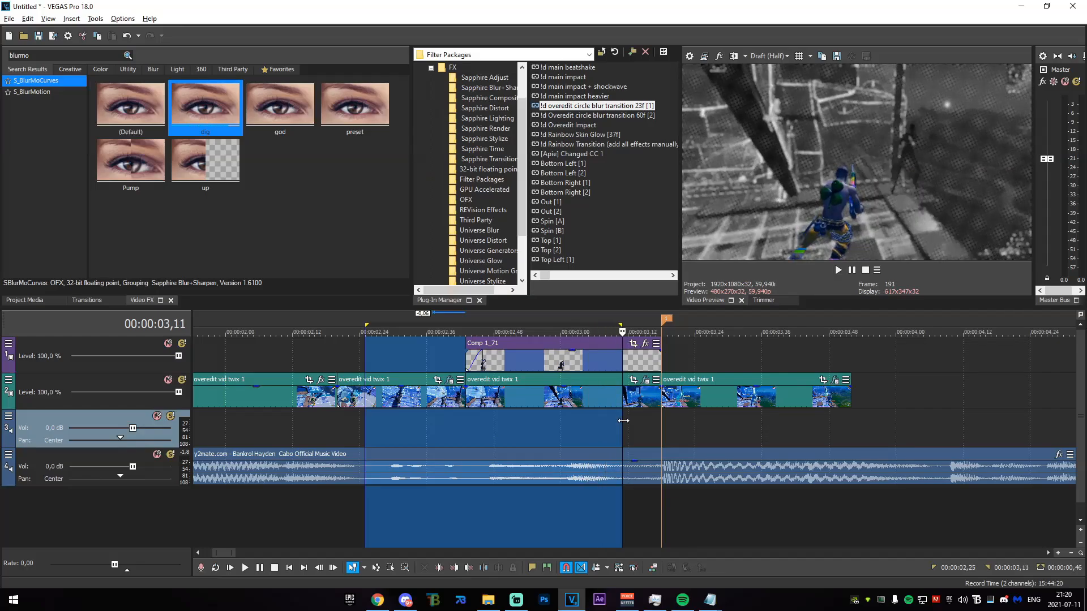
left_click(623, 420)
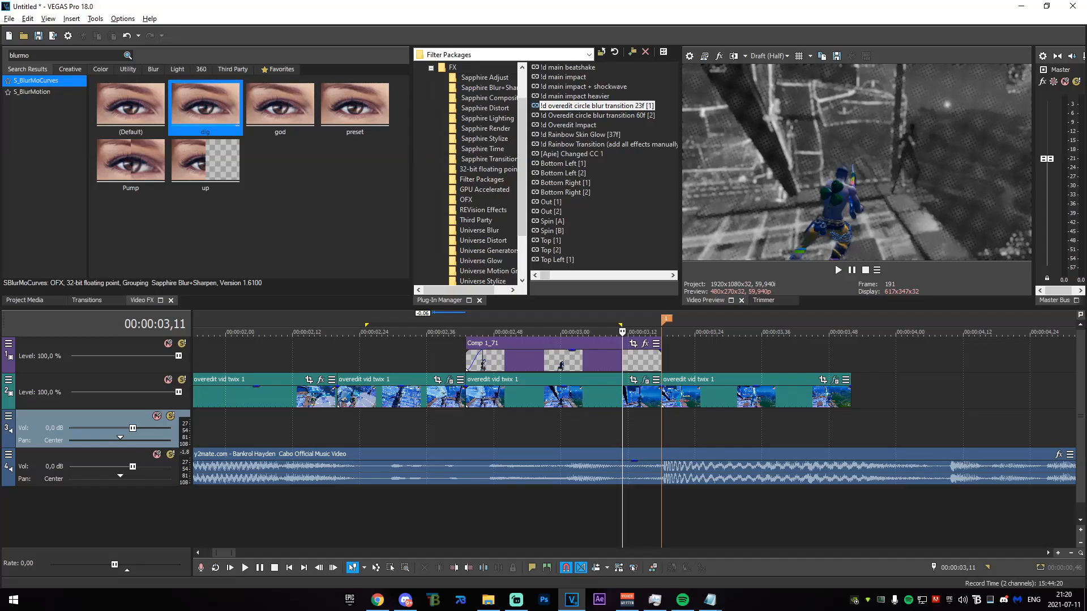
left_click(555, 512)
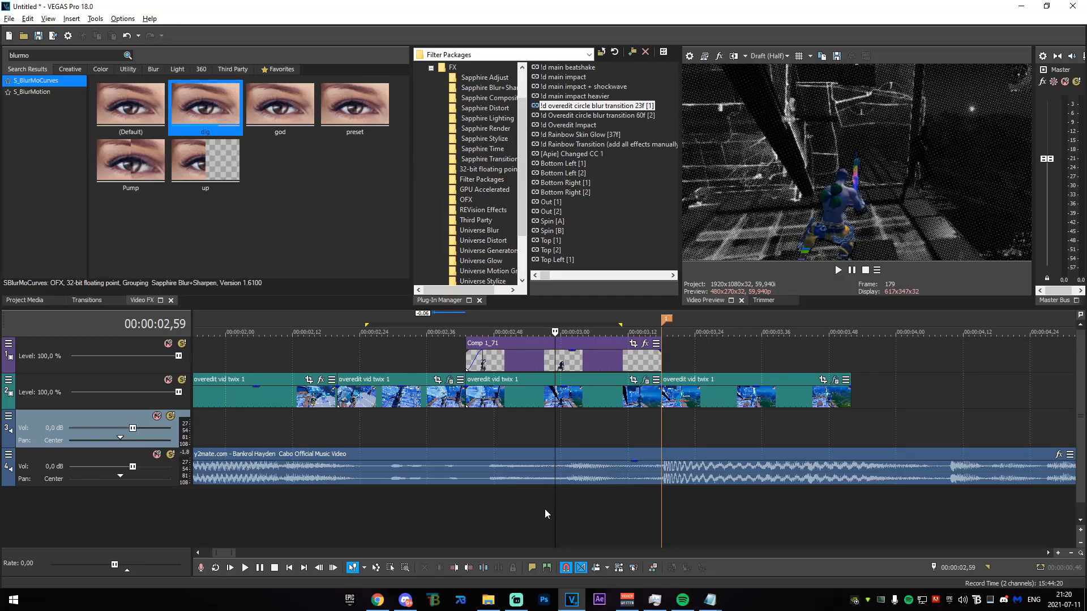
Insert a video track between Comp 1_71 and the main clip and place the Purple Overlay clip on it.
key("ctrl+shift+q")
left_click_drag(107, 386, 113, 411)
left_click(572, 362)
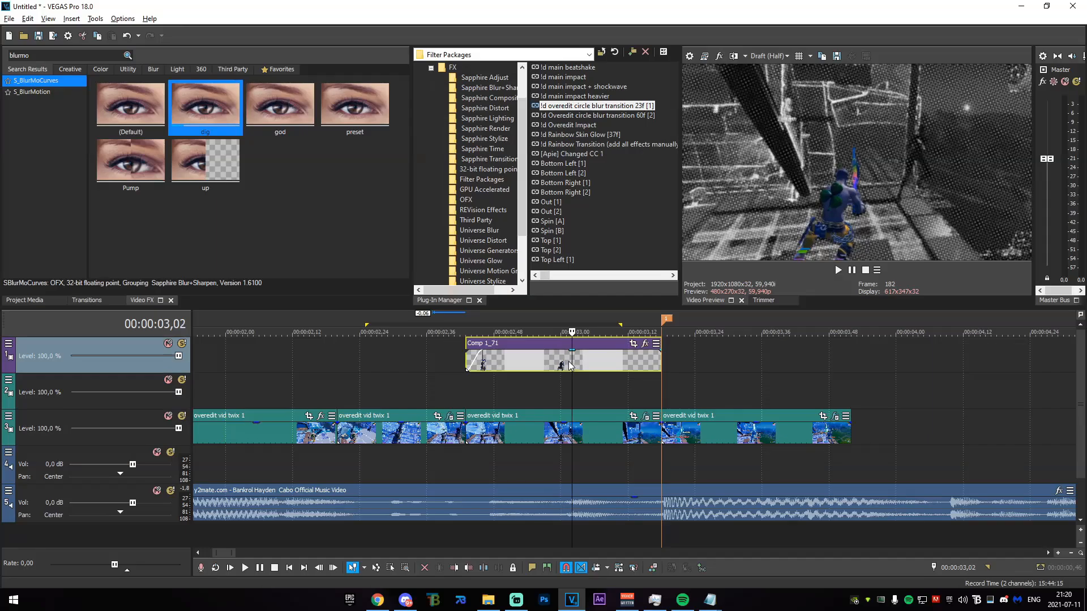
left_click_drag(572, 362, 481, 393)
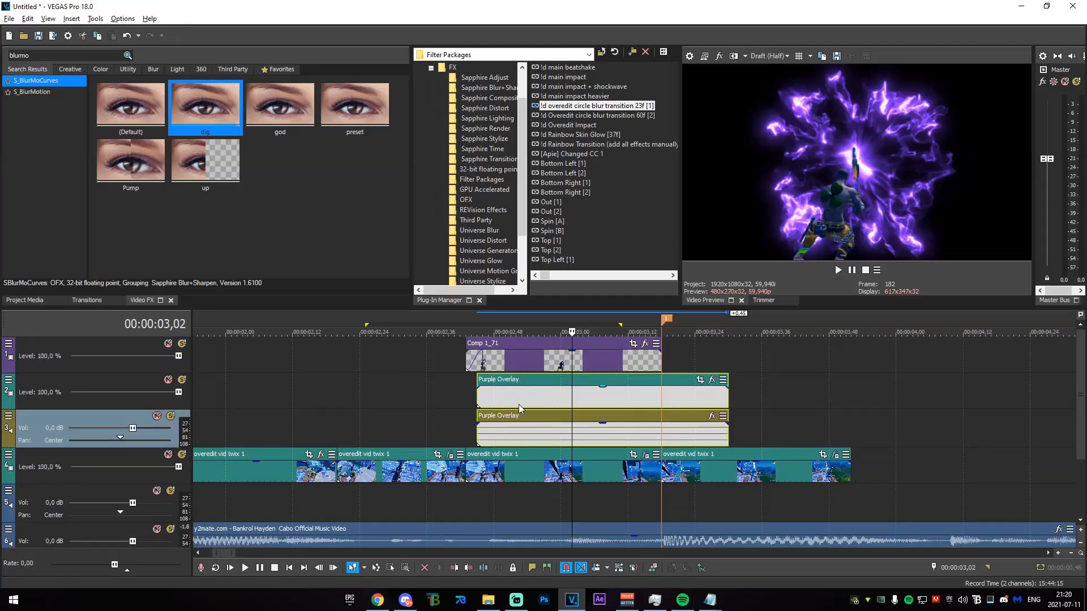
Delete the Purple Overlay's audio track and align the overlay's start with the start of Comp 1_71.
right_click(741, 435)
left_click(776, 343)
left_click_drag(556, 403, 545, 402)
left_click(539, 399)
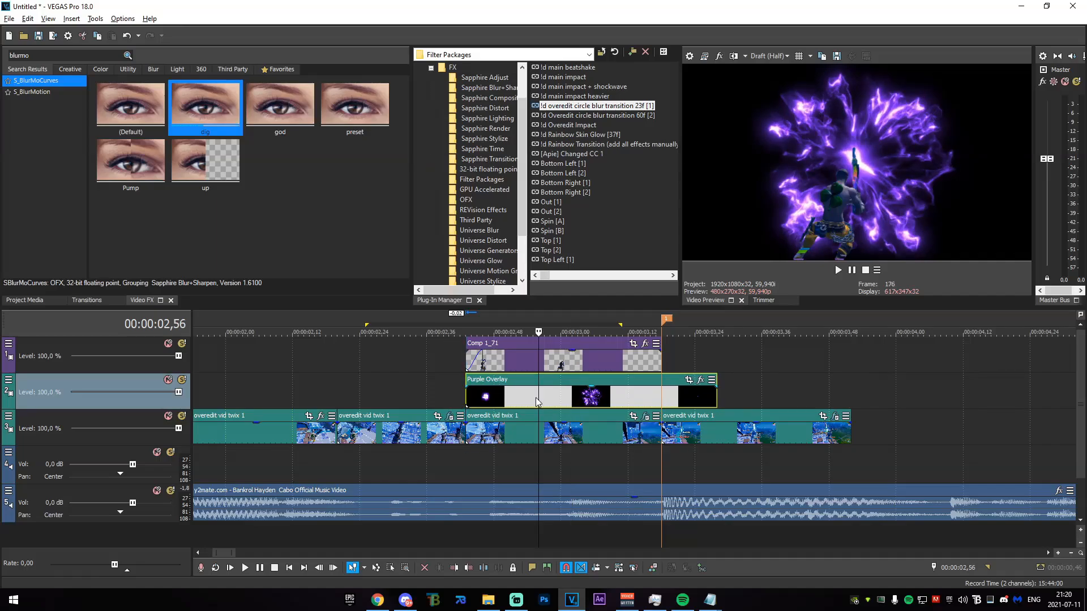
Set the Purple Overlay track's compositing mode to Add and play back the result.
left_click(7, 383)
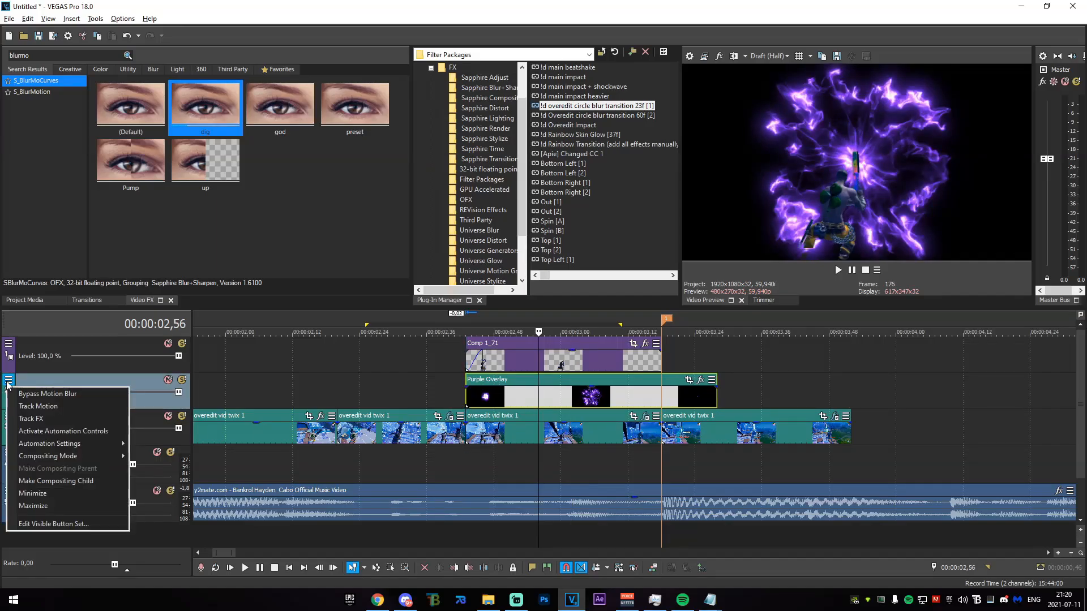
mouse_move(87, 459)
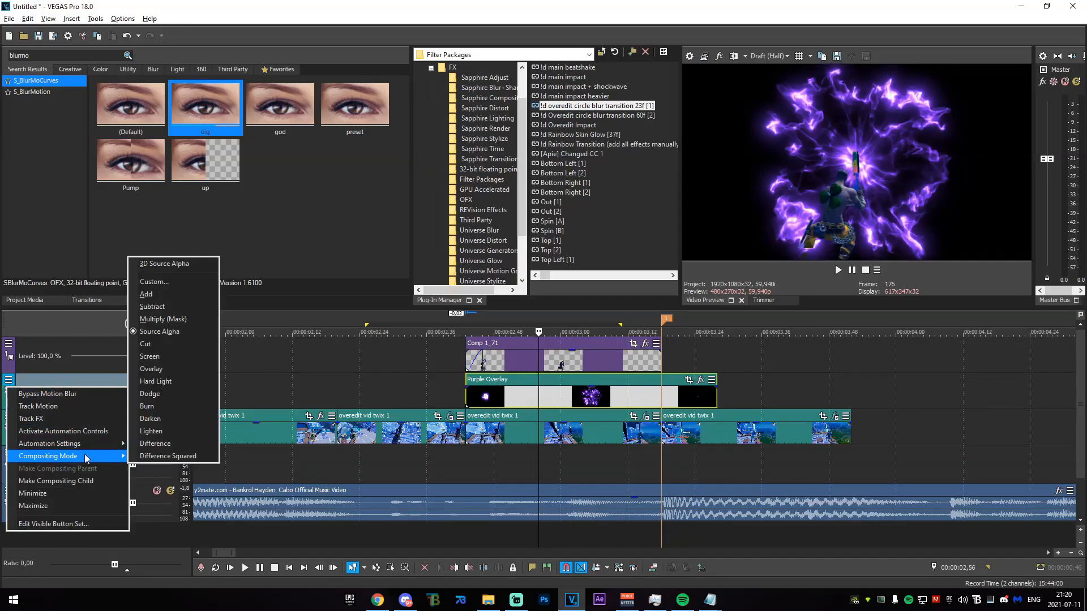
left_click(183, 296)
left_click_drag(443, 378, 497, 412)
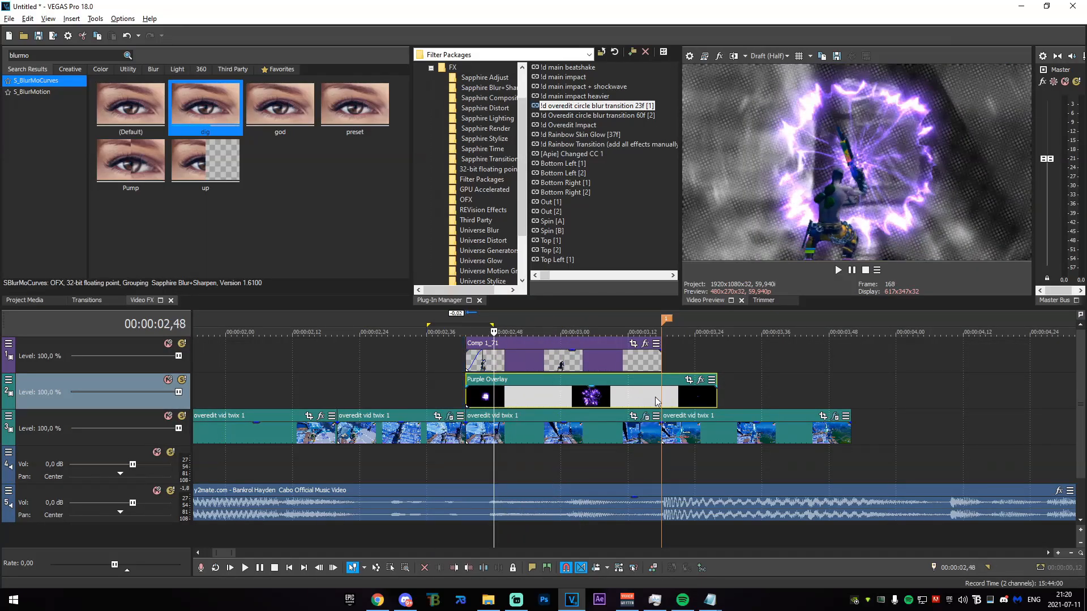
key("space")
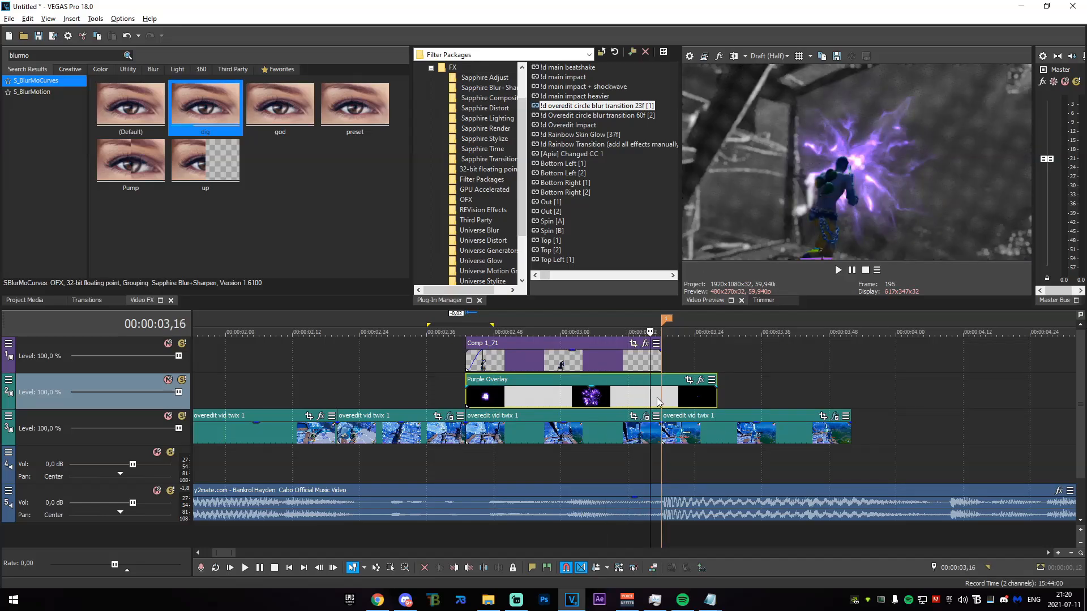
Split the Purple Overlay at the marker, delete the part after it, and review the trimmed overlay.
left_click(661, 397)
key("s")
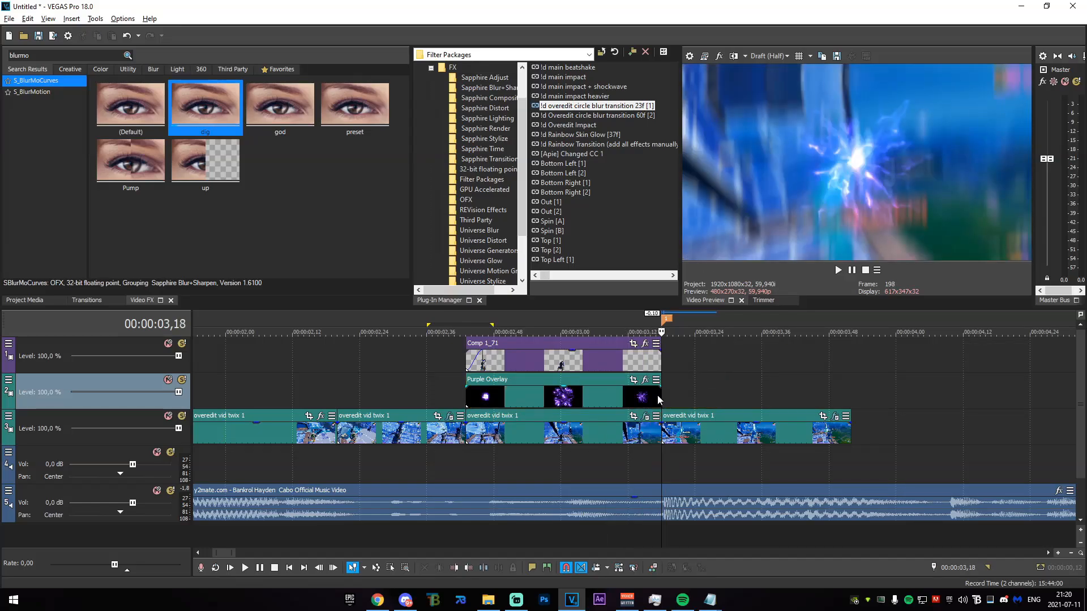
key("Delete")
left_click_drag(472, 467, 532, 465)
left_click(532, 465)
left_click(594, 401)
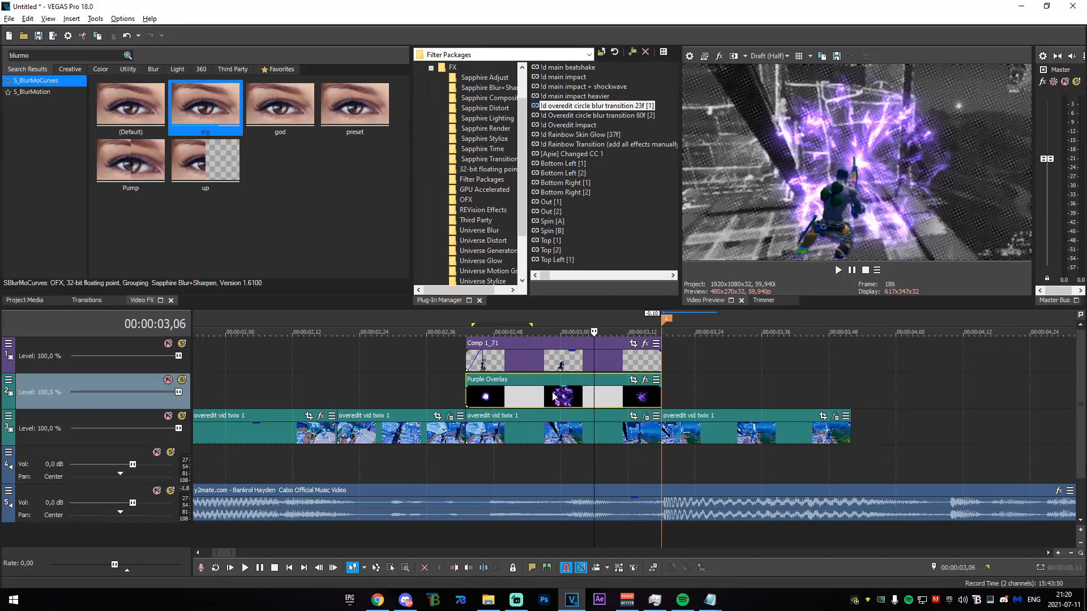
In the overlay track's Track Motion, shrink it to about 1420 × 799 and move it onto the character at about X -143, Y -258.
right_click(54, 383)
left_click(47, 409)
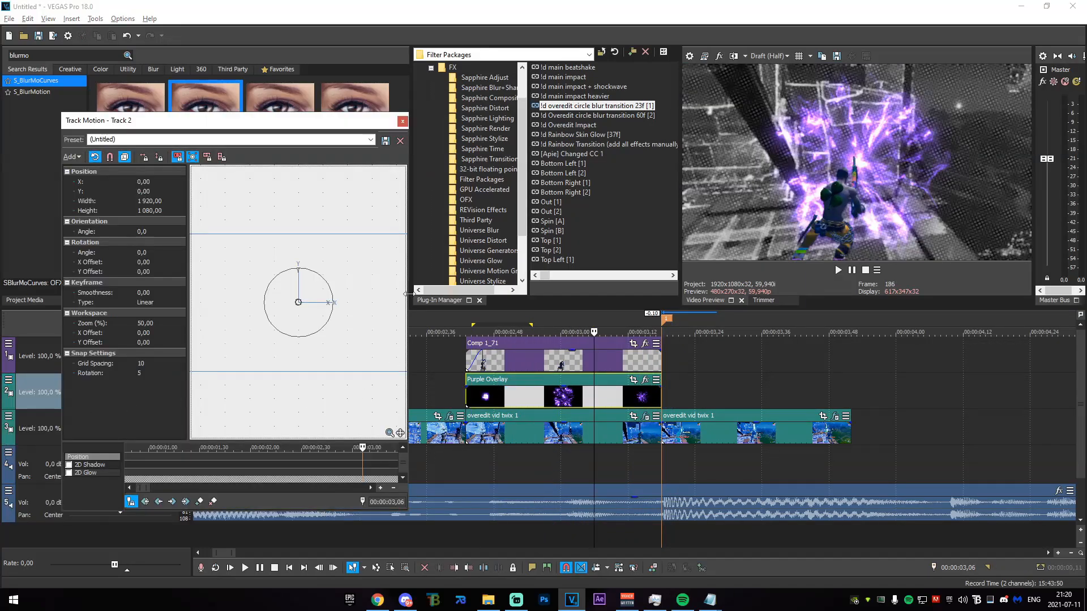
scroll(365, 289, "down", 1)
left_click(475, 405)
left_click(494, 401)
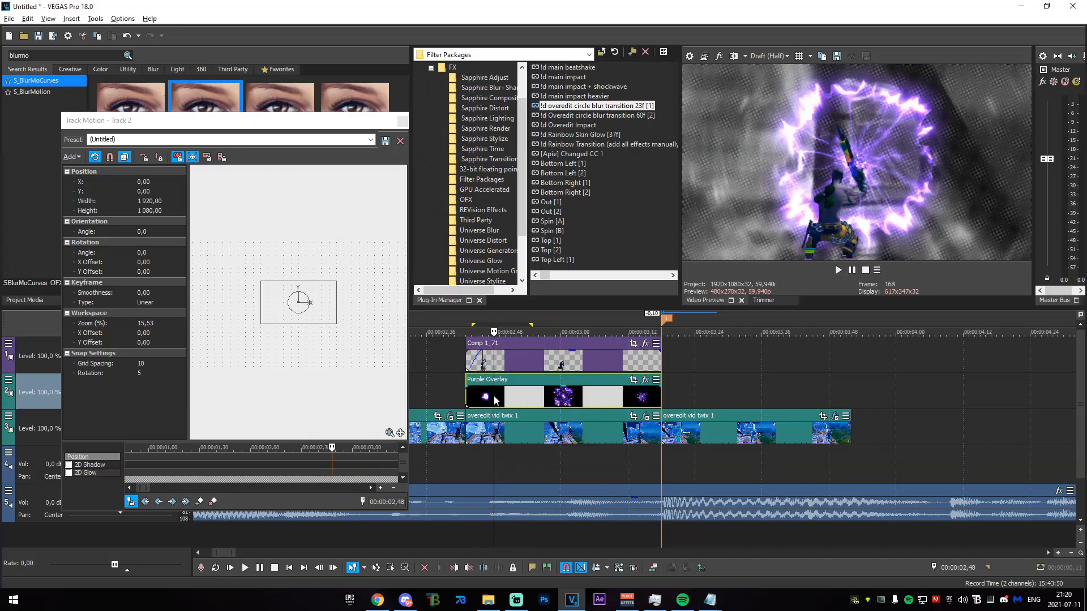
left_click_drag(336, 281, 313, 310)
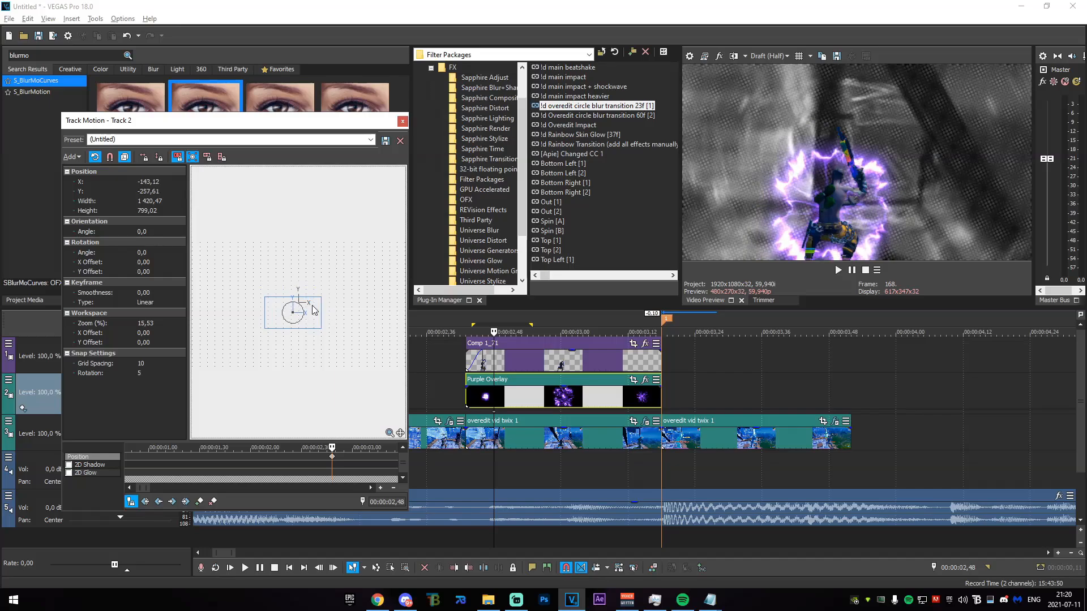
Move the overlay track's motion keyframe to the start of the Purple Overlay and review the section.
left_click(472, 469)
left_click_drag(493, 414, 466, 415)
left_click_drag(466, 480, 577, 488)
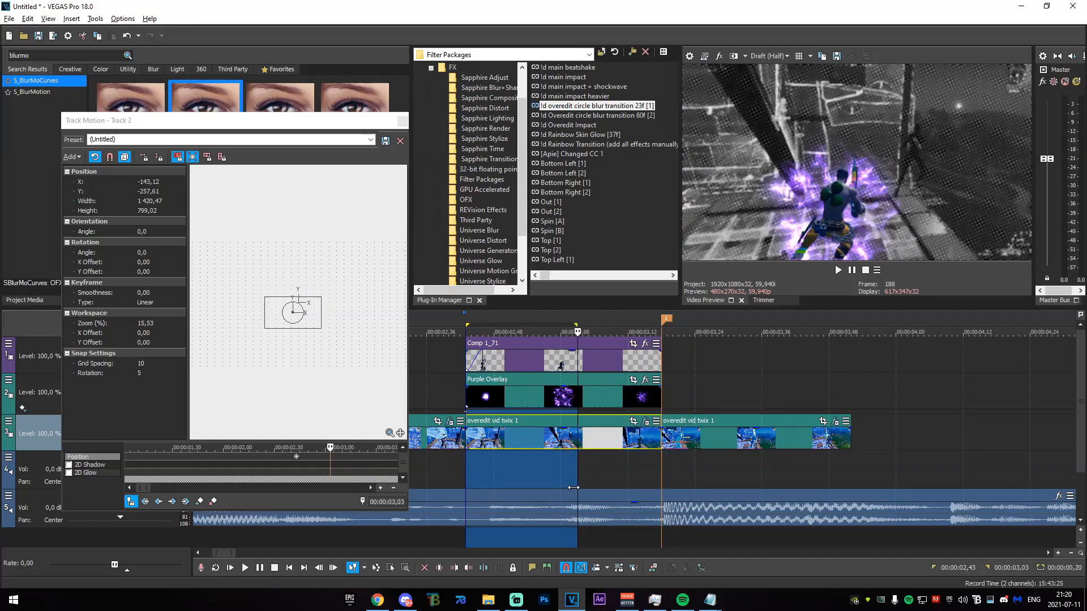
left_click(469, 494)
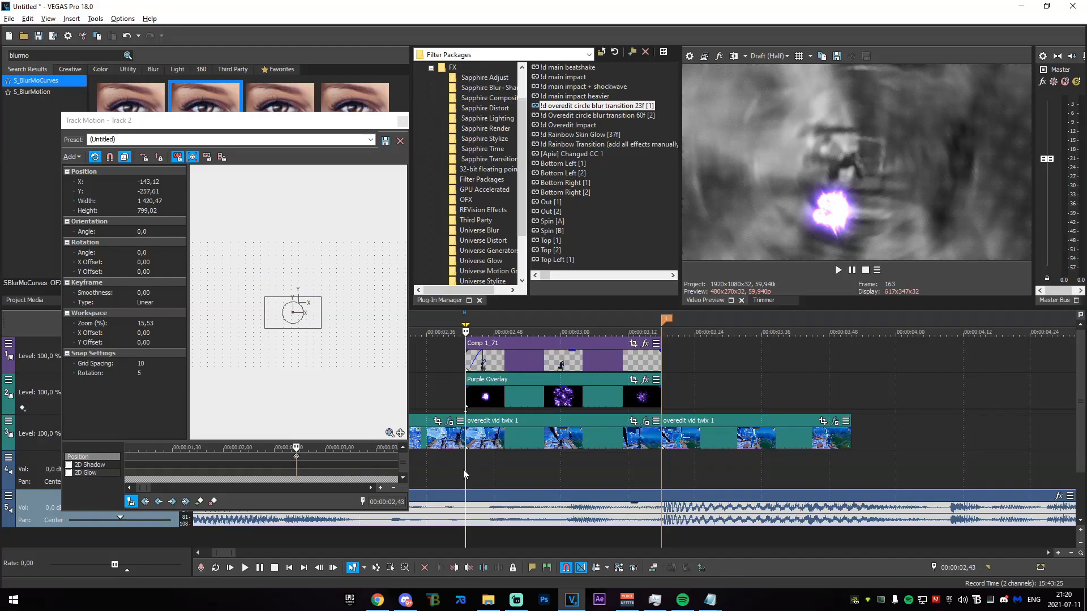
Shorten the fade-in at the start of Comp 1_71 and check the transition.
left_click(480, 364)
left_click_drag(433, 490, 482, 397)
left_click_drag(466, 350, 463, 485)
left_click(431, 463)
Enlarge the overlay track's motion frame to about 1975 × 1111, review it, and close Track Motion.
left_click_drag(321, 296, 332, 291)
left_click_drag(468, 466, 465, 493)
left_click(460, 494)
left_click(402, 121)
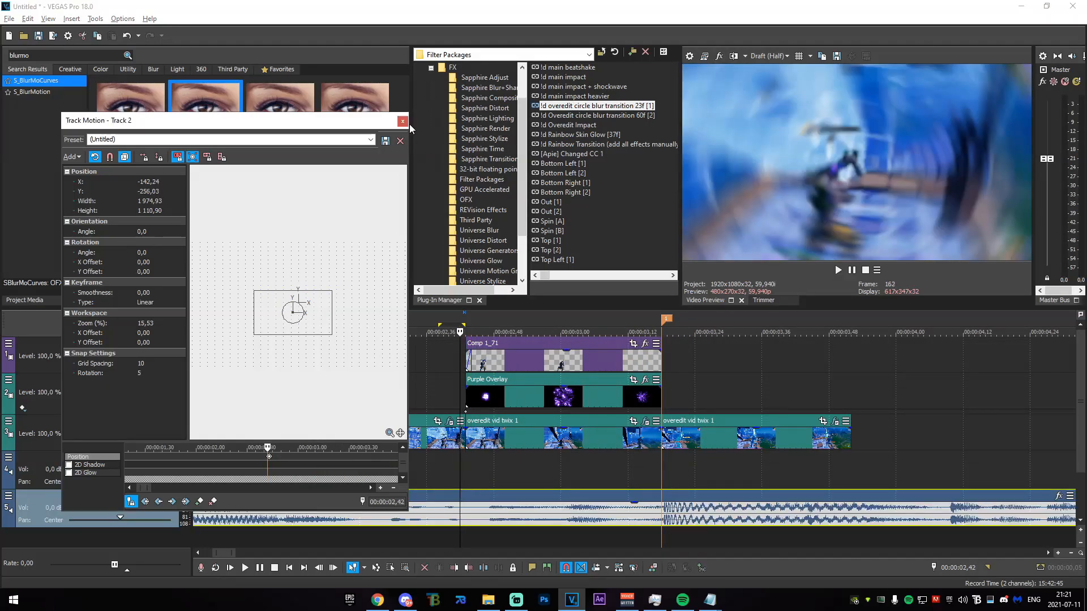
Set the loop region from the project start to the end of the last video clip.
left_click_drag(851, 396, 95, 337)
scroll(249, 343, "down", 6)
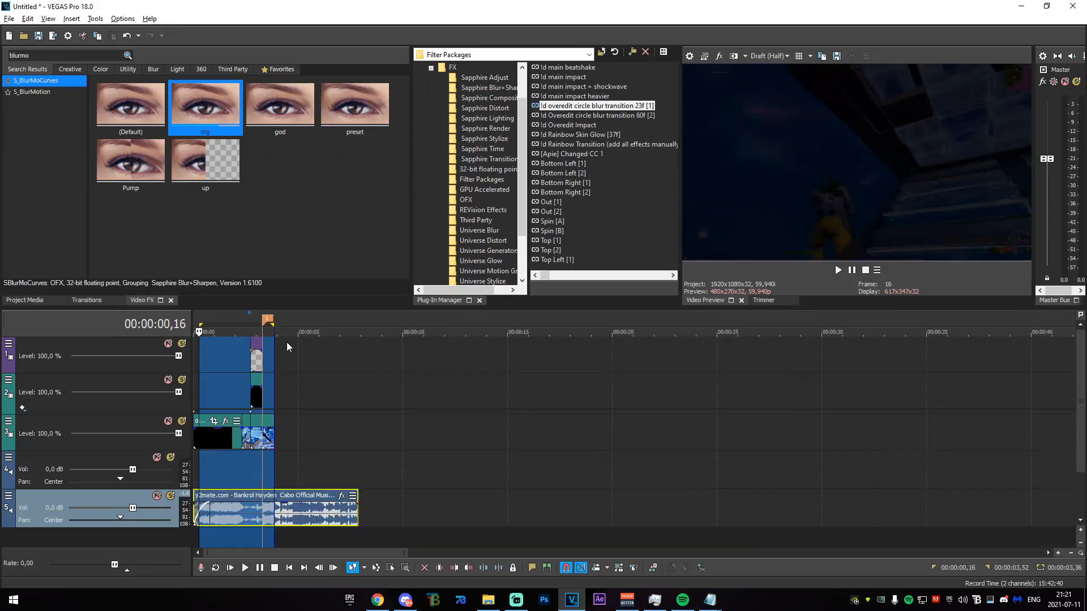
left_click_drag(202, 327, 194, 326)
scroll(271, 444, "up", 5)
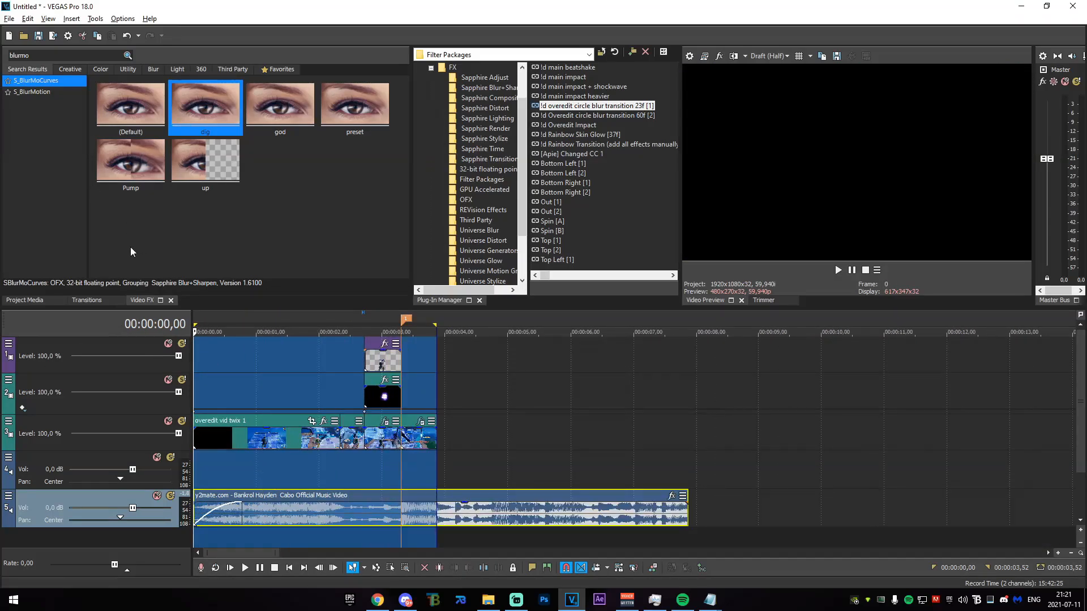
Render the region as 07-11 tutorial example in MAGIX AVC/AAC MP4 with the Internet HD 1080p 59.94 fps template.
left_click(9, 18)
left_click(46, 126)
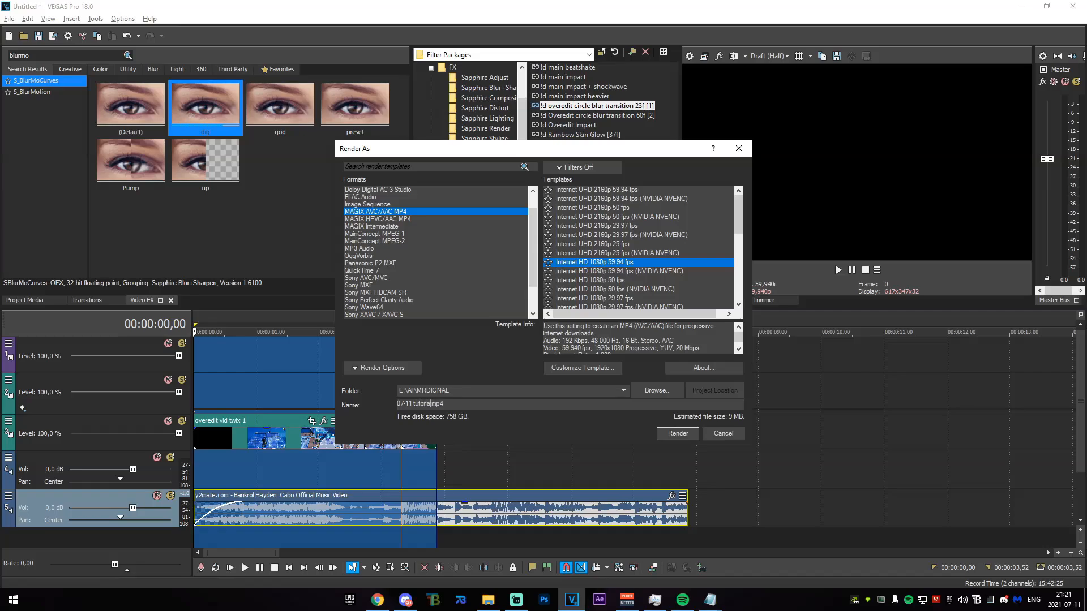
left_click(658, 434)
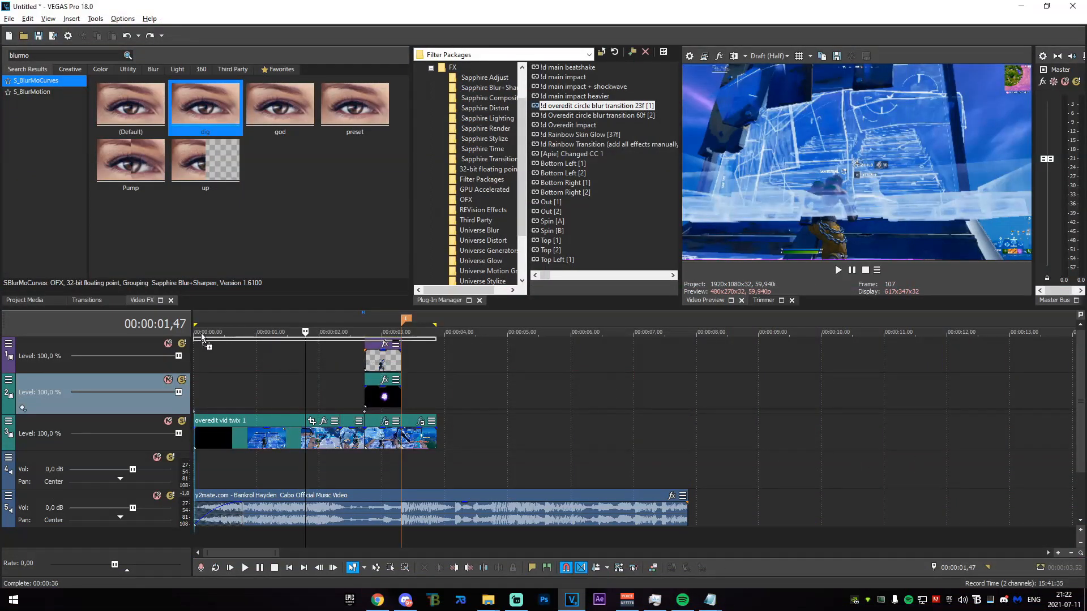
Place the rendered 07-11 tutorial example on top without its audio track, and mute the three original video tracks below.
right_click(453, 396)
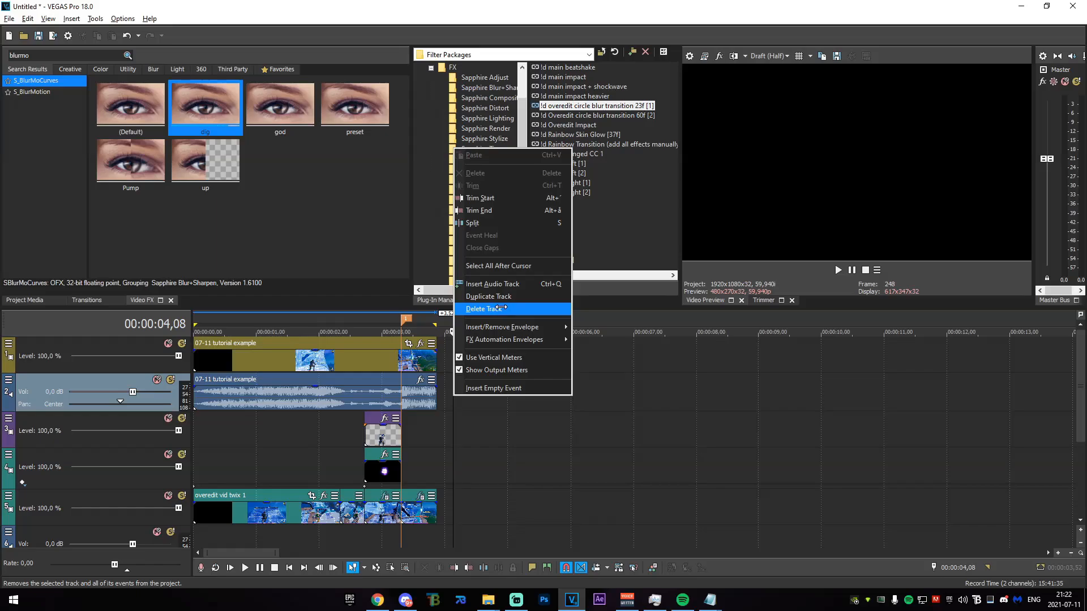
left_click(504, 310)
scroll(344, 483, "up", 1)
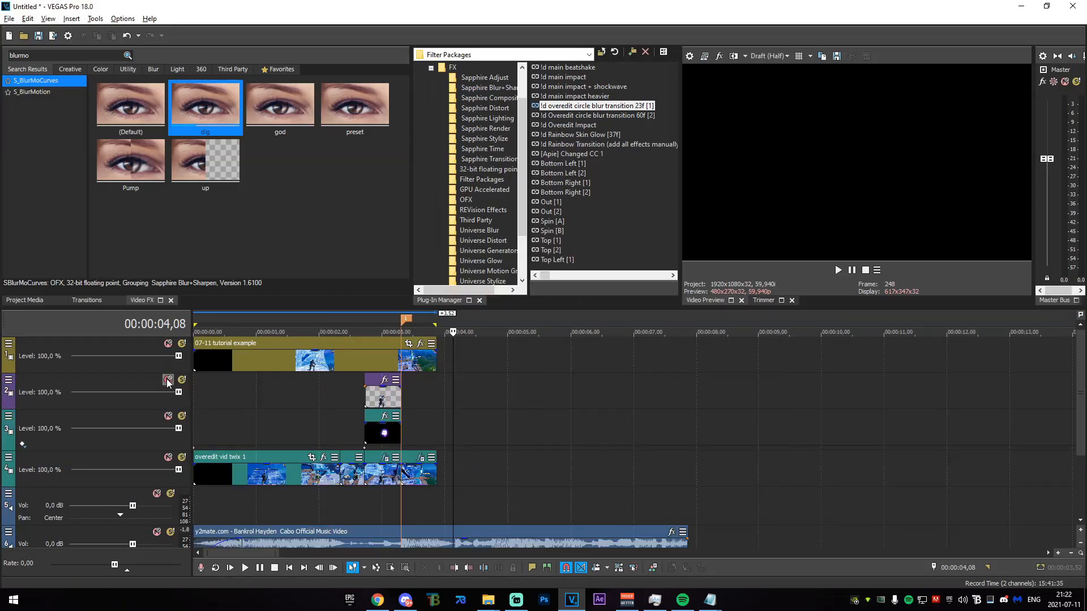
left_click(168, 416)
left_click(167, 457)
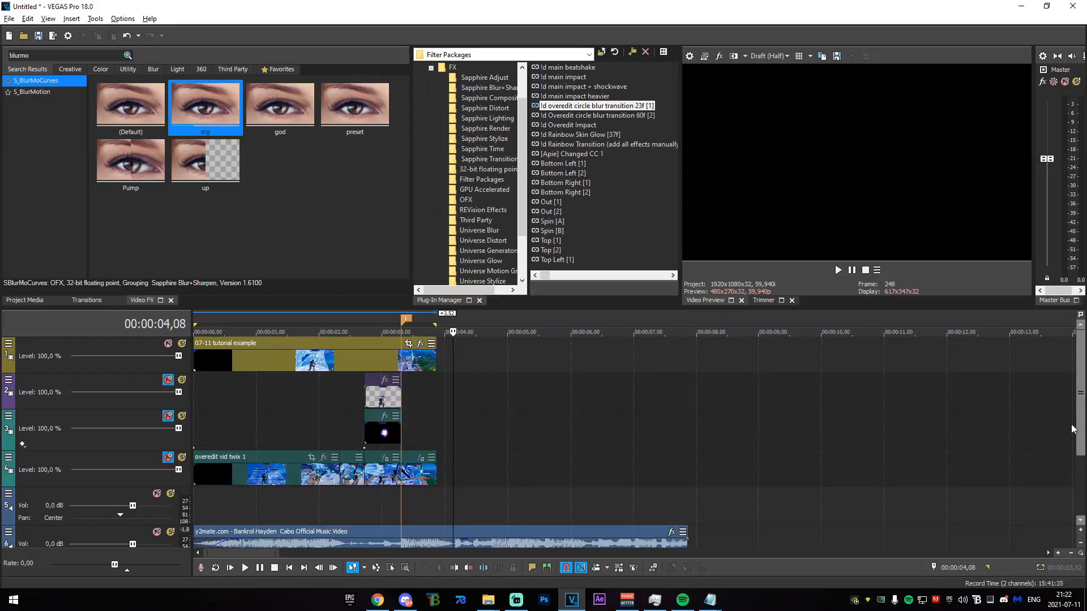
Place the Overedit Gun sound on the audio track above the music, line up its peak with the marker, and play it back.
left_click(409, 512)
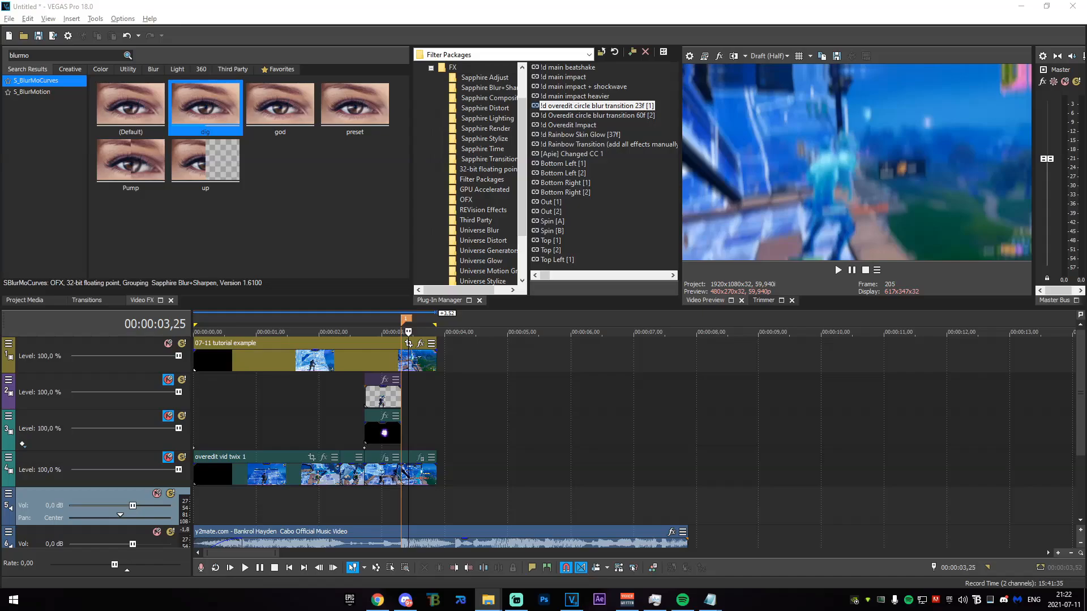
left_click_drag(451, 491, 341, 506)
scroll(402, 515, "up", 4)
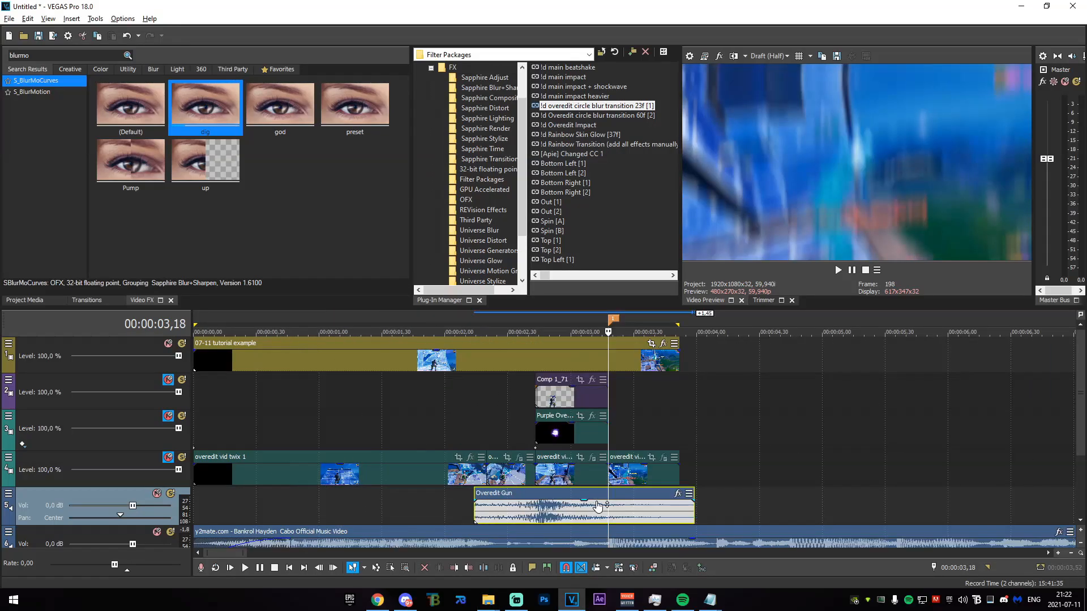
scroll(737, 508, "up", 2)
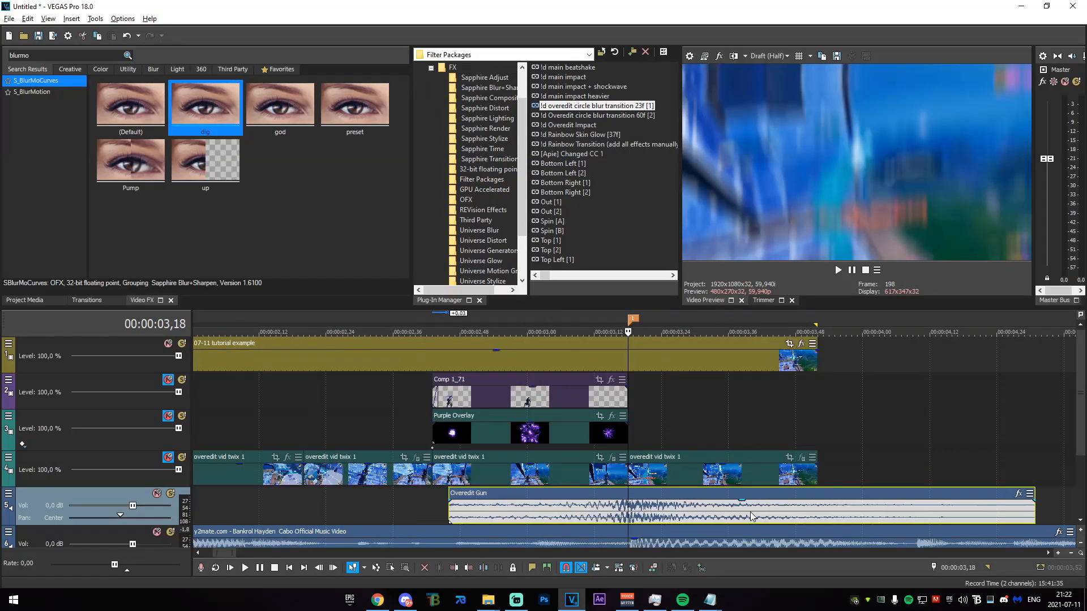
left_click_drag(762, 515, 760, 515)
key("space")
left_click(303, 512)
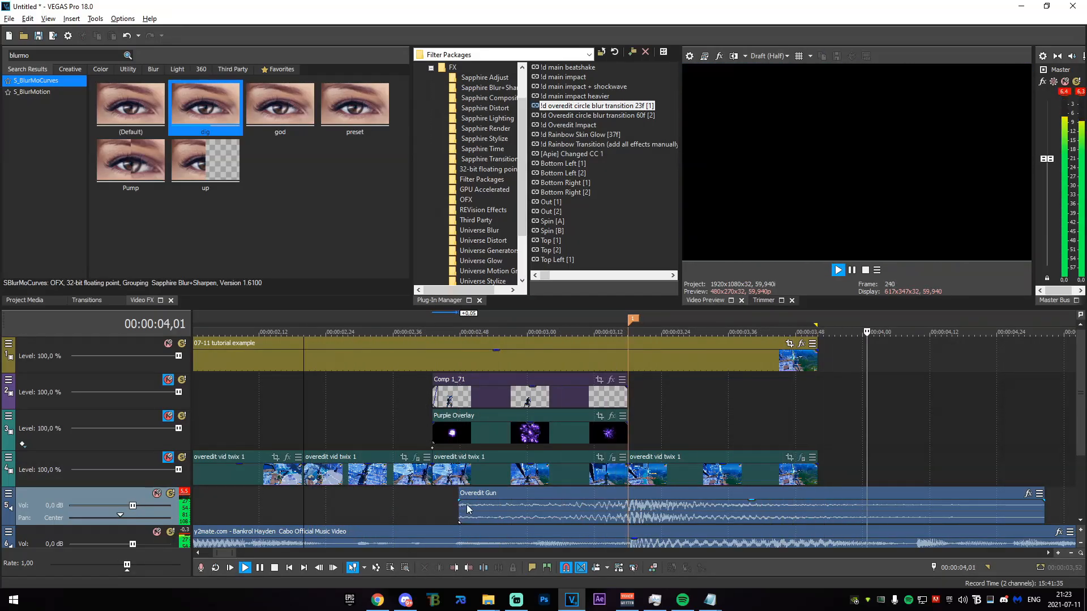
key("space")
Split the Overedit Gun sound at the marker.
left_click(625, 507)
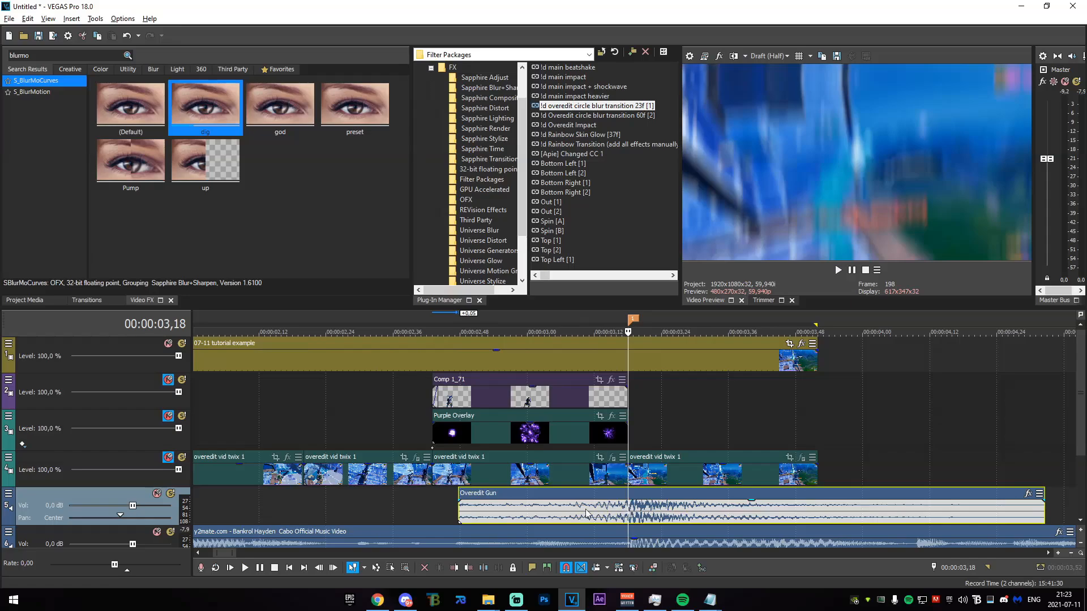
left_click_drag(384, 520, 431, 519)
left_click(617, 507)
key("s")
Stretch the first Overedit Gun part to an earlier start at 81,1%, add a 20-frame fade-in, and mark the surrounding section for playback.
left_click(625, 508)
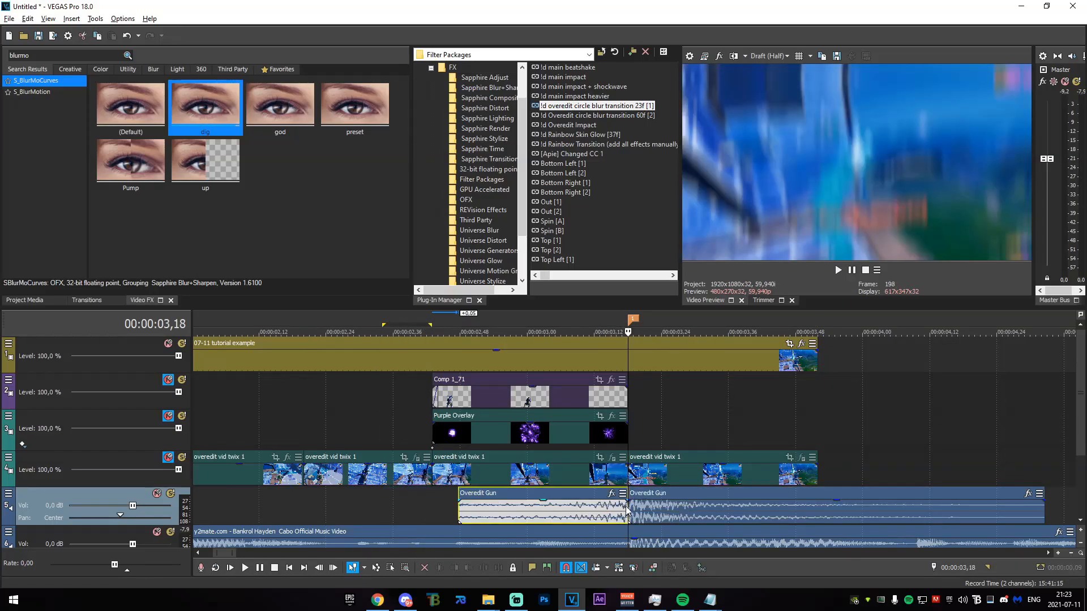
left_click_drag(460, 512, 530, 501)
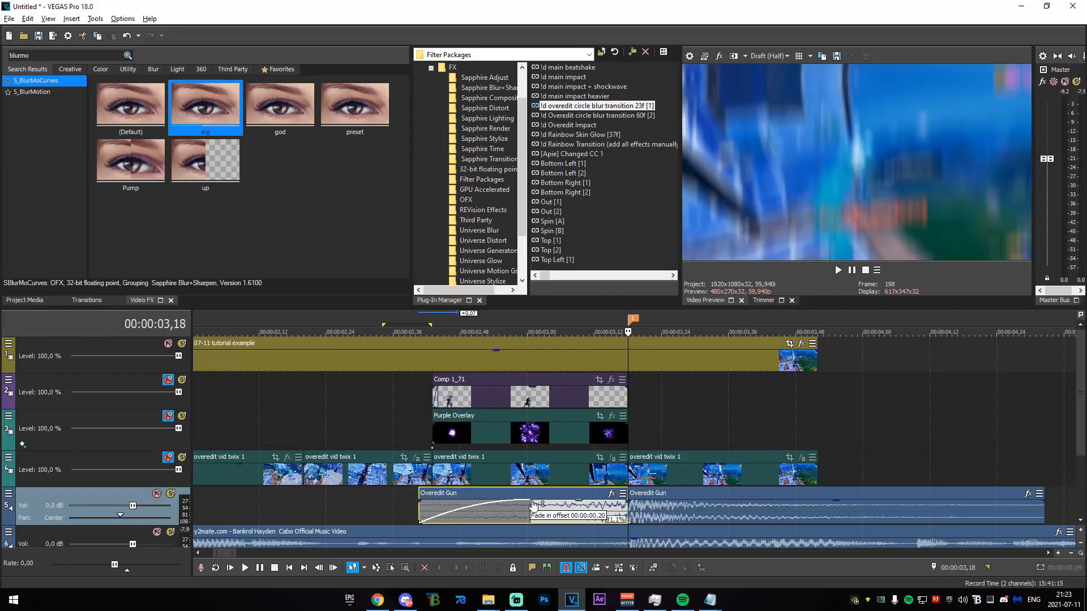
left_click_drag(342, 512, 840, 516)
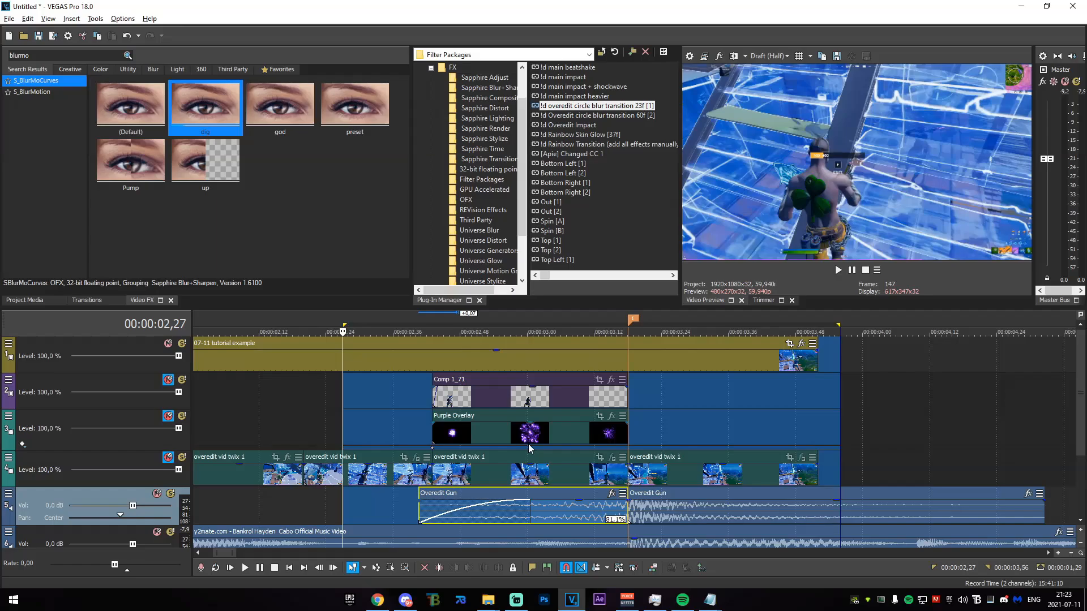
Play back the marked section to check the faded-in gun sound against the gameplay.
key("space")
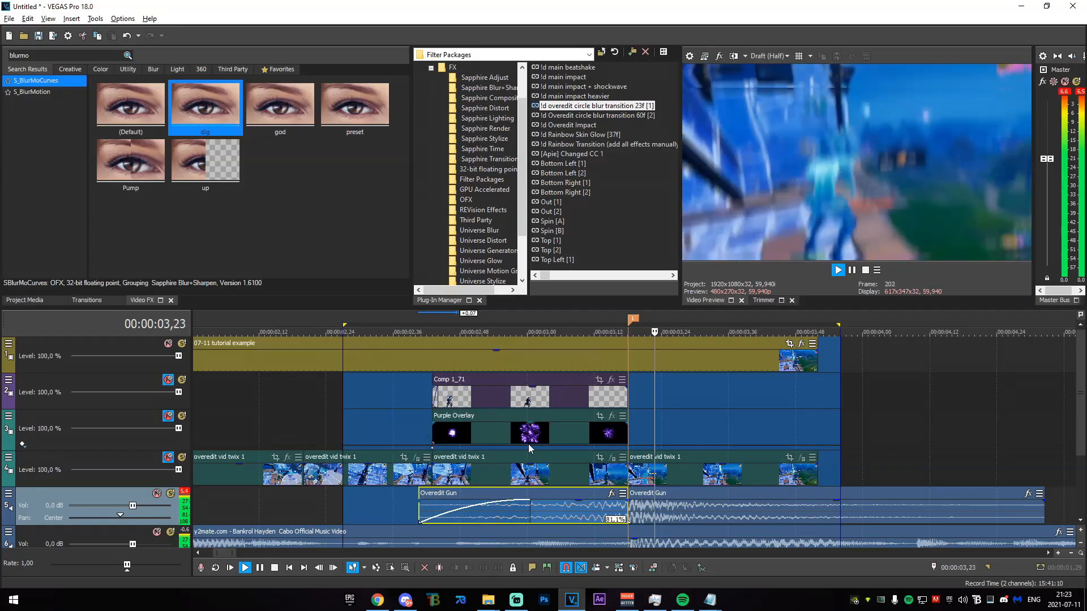
key("space")
key("space")
Split the top 07-11 tutorial example clip at the marker and compare the frames around the cut.
left_click(623, 365)
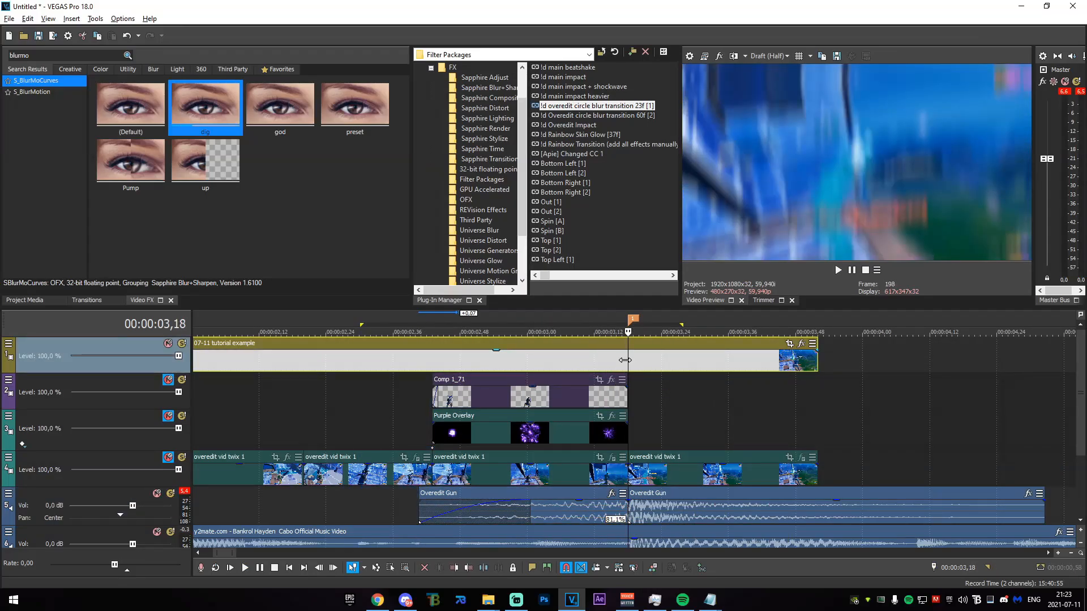
key("s")
left_click(655, 360)
left_click(585, 360)
left_click(671, 360)
left_click(598, 360)
left_click(651, 361)
left_click(606, 362)
left_click(655, 361)
left_click(622, 363)
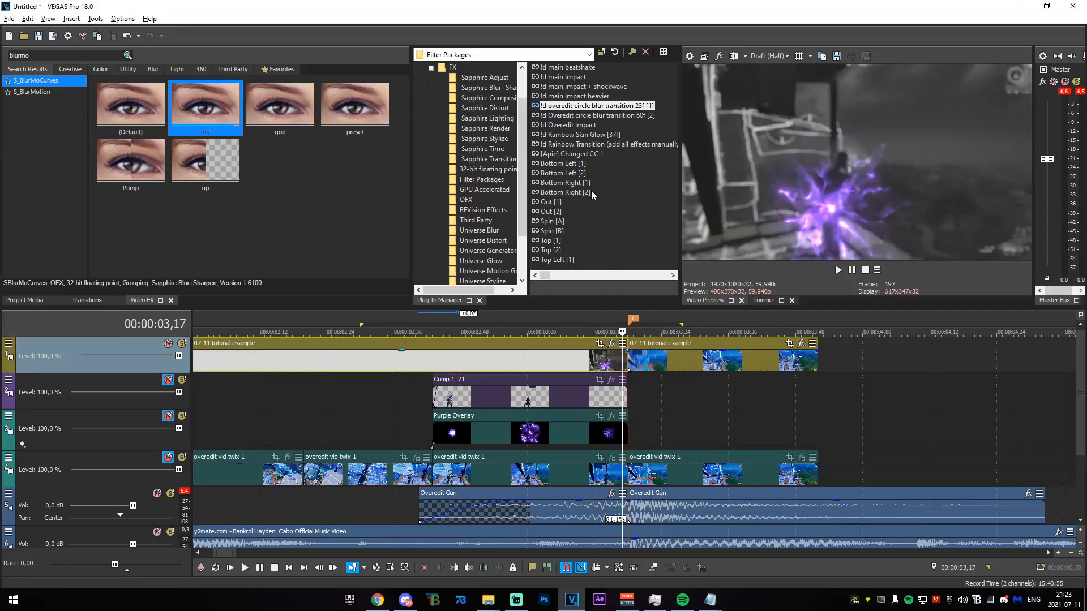
Apply the !d Overedit Impact package to the top clip's part after the marker, and mark the surrounding section for playback.
left_click_drag(589, 129, 664, 360)
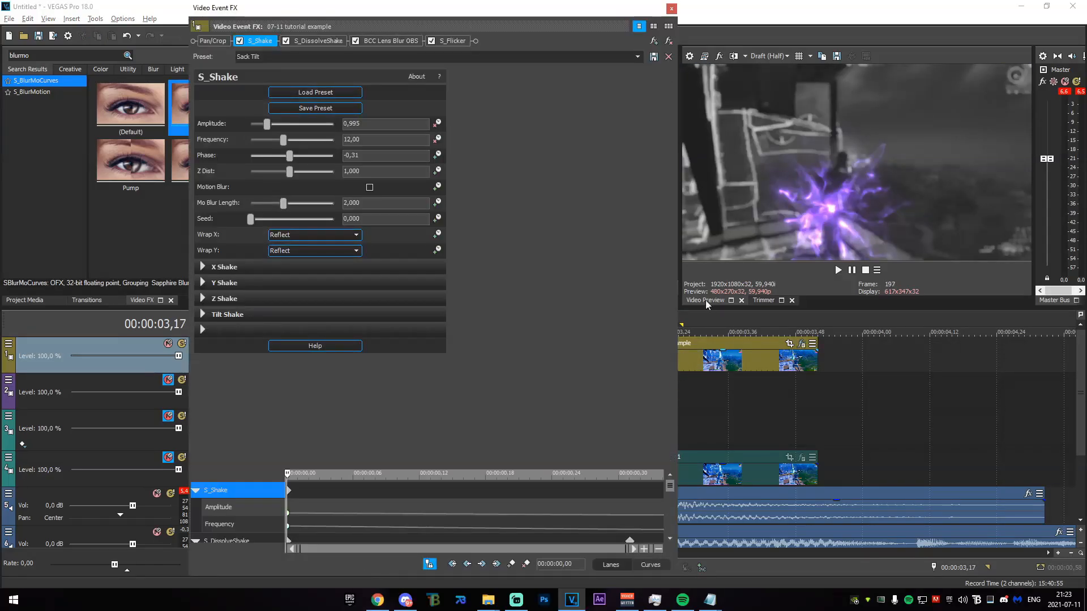
left_click(671, 8)
left_click_drag(384, 445, 762, 444)
left_click(762, 443)
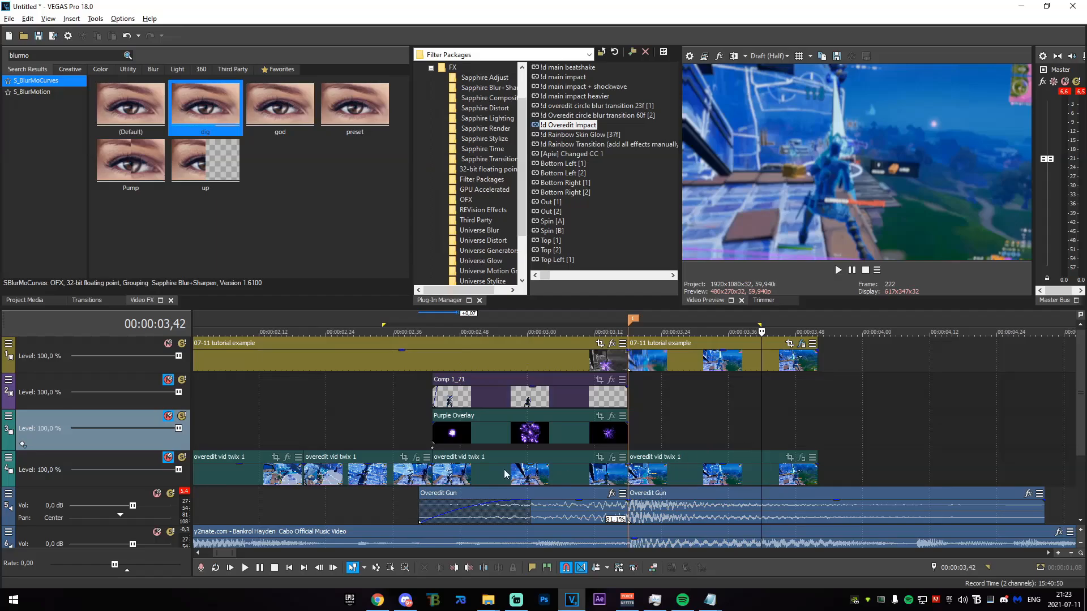
Add S_BlurMoCurves with the dig preset to the top clip's part before the marker and make room beside its effect window.
left_click(405, 403)
left_click(425, 366)
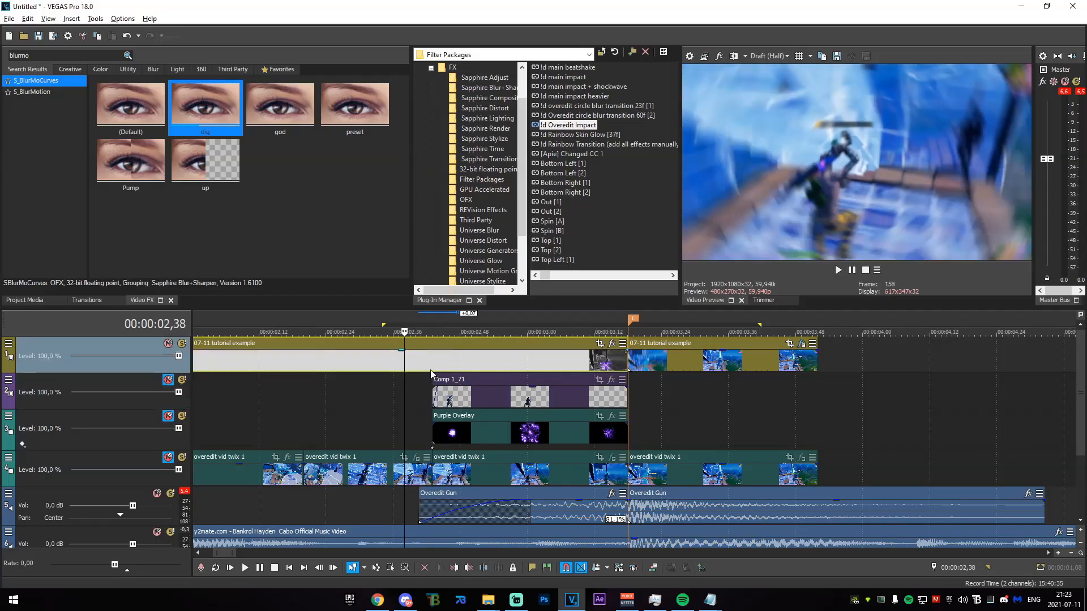
left_click(12, 56)
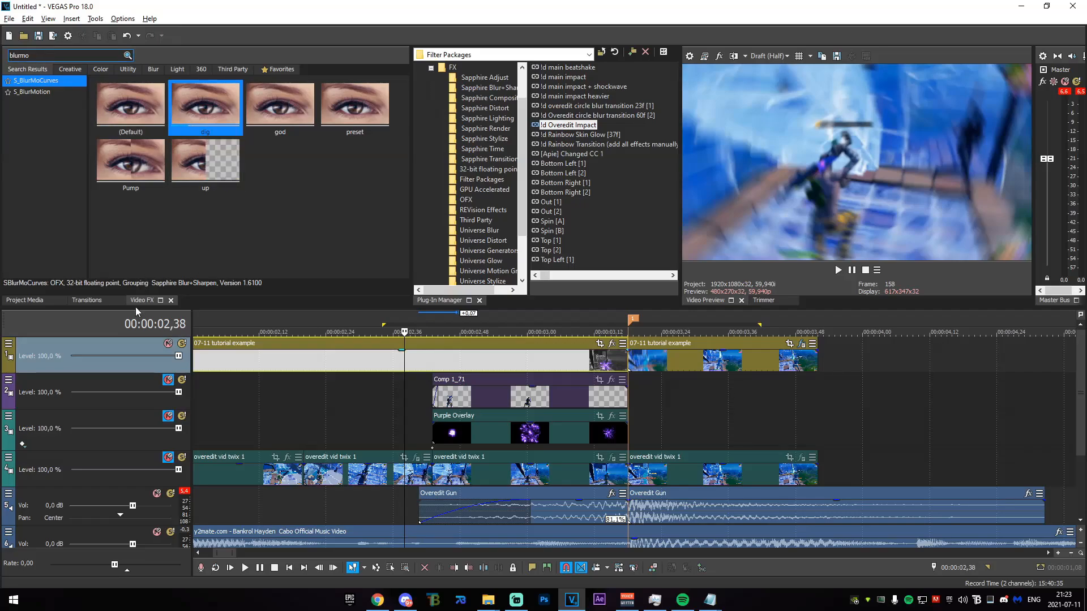
left_click(207, 134)
left_click_drag(473, 352, 474, 354)
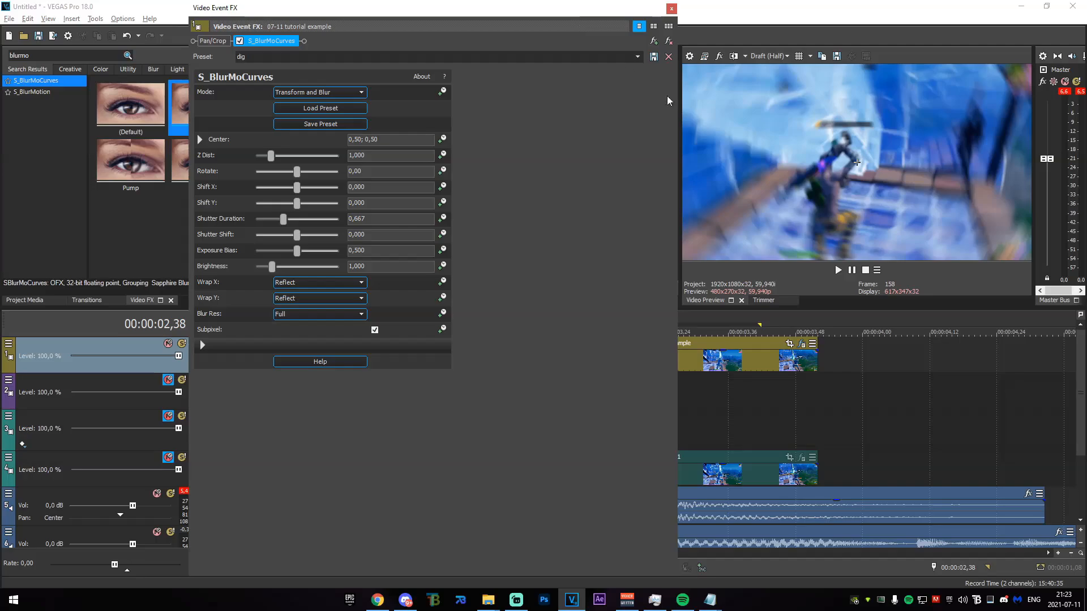
left_click_drag(680, 112, 491, 131)
left_click(443, 155)
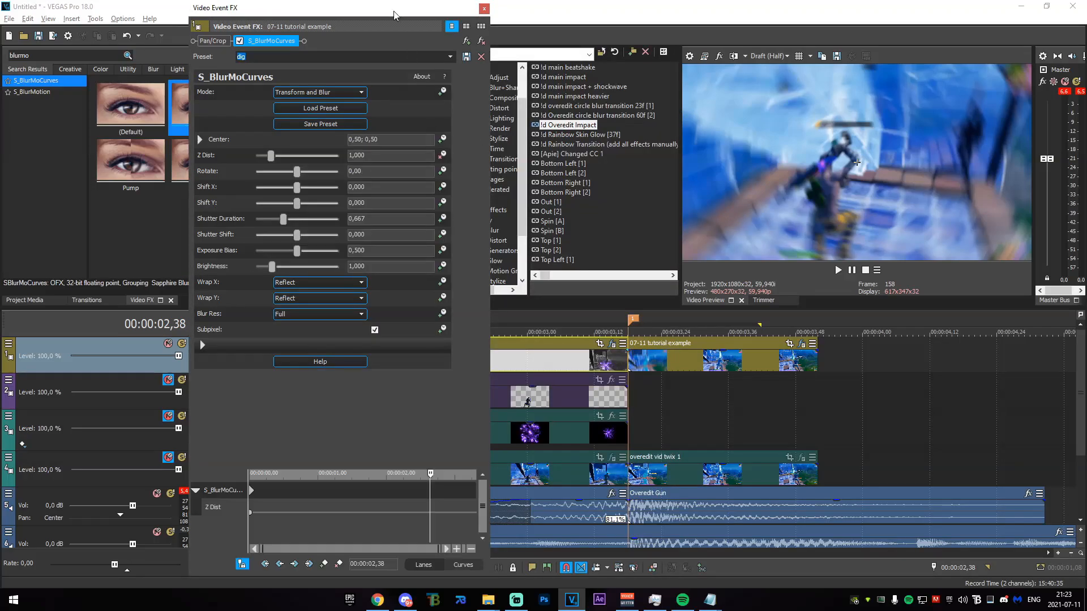
left_click_drag(394, 11, 278, 0)
Keyframe the S_BlurMoCurves Z Dist at 00:00:02,38 and set it to 0,600 at 00:00:03,06.
left_click_drag(373, 397, 342, 400)
mouse_move(387, 398)
left_mouse_down()
mouse_move(424, 397)
mouse_move(409, 395)
left_mouse_up()
left_click(404, 395)
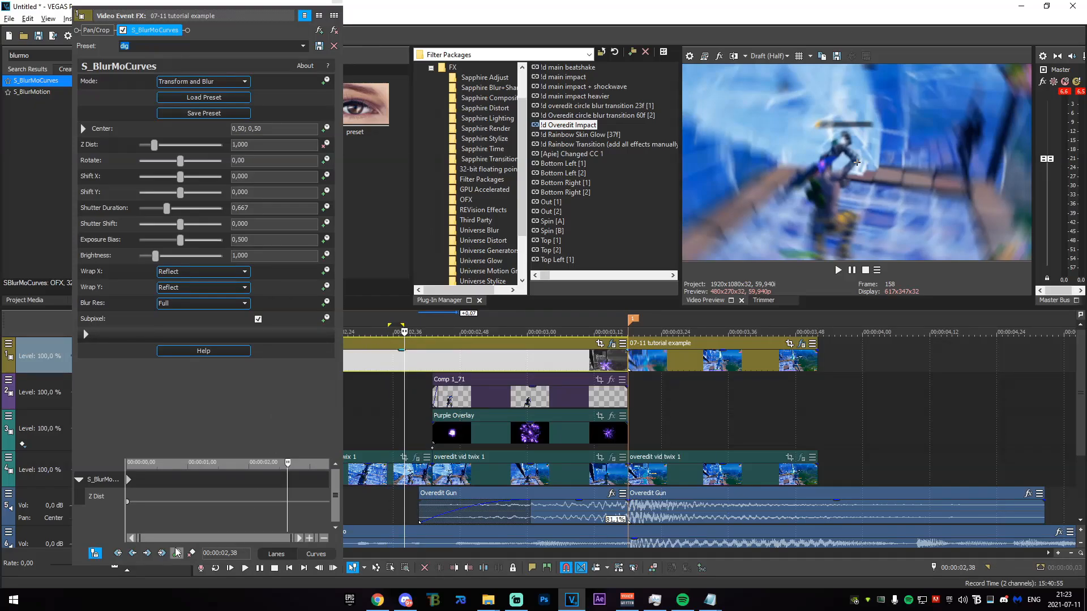
left_click(561, 366)
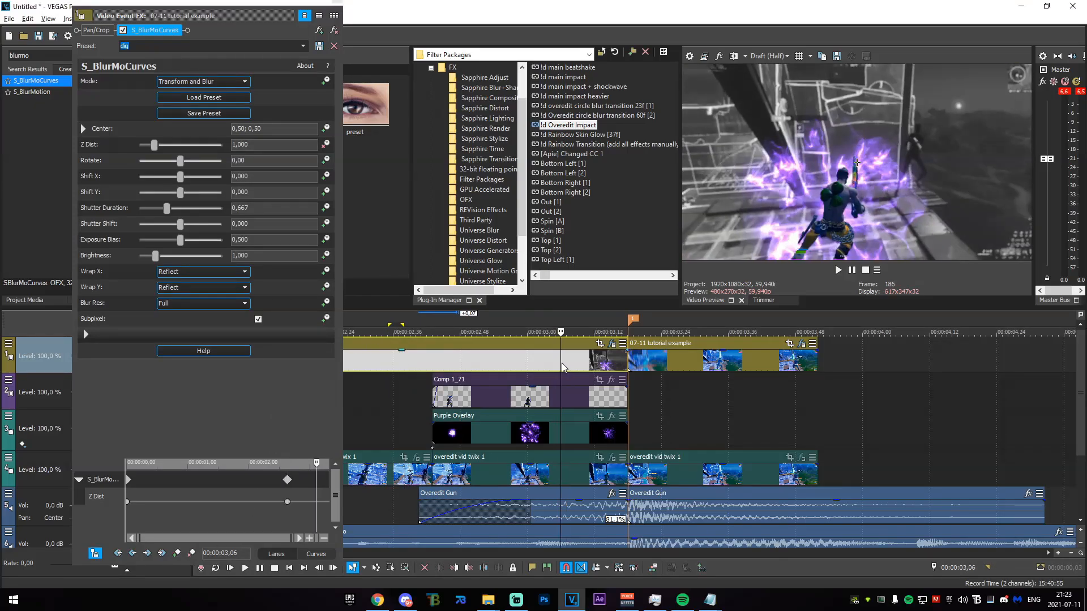
left_click(205, 144)
type("0,")
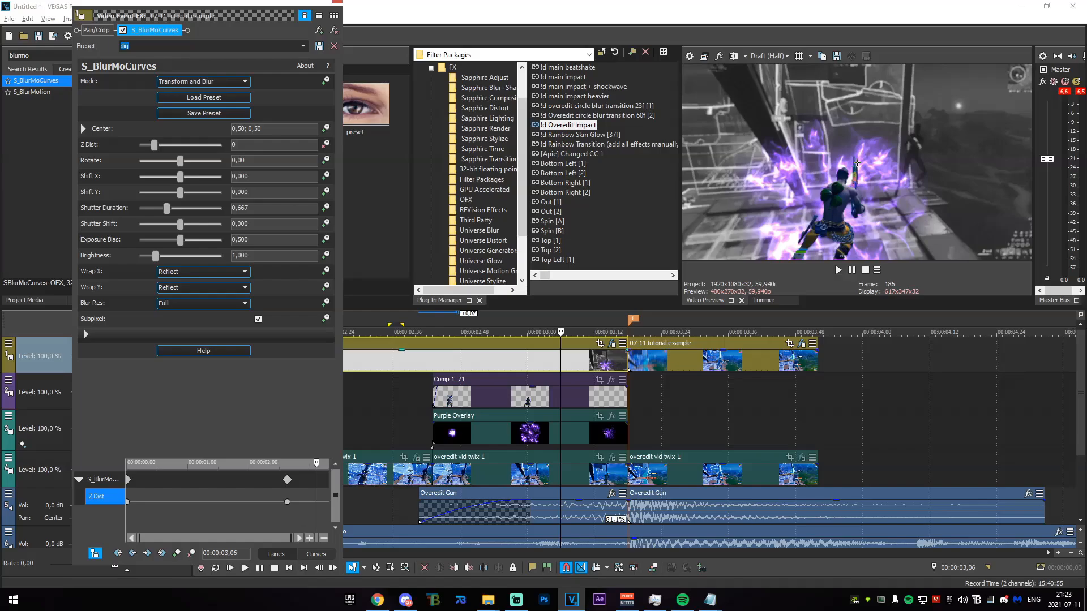
type("55")
key("Return")
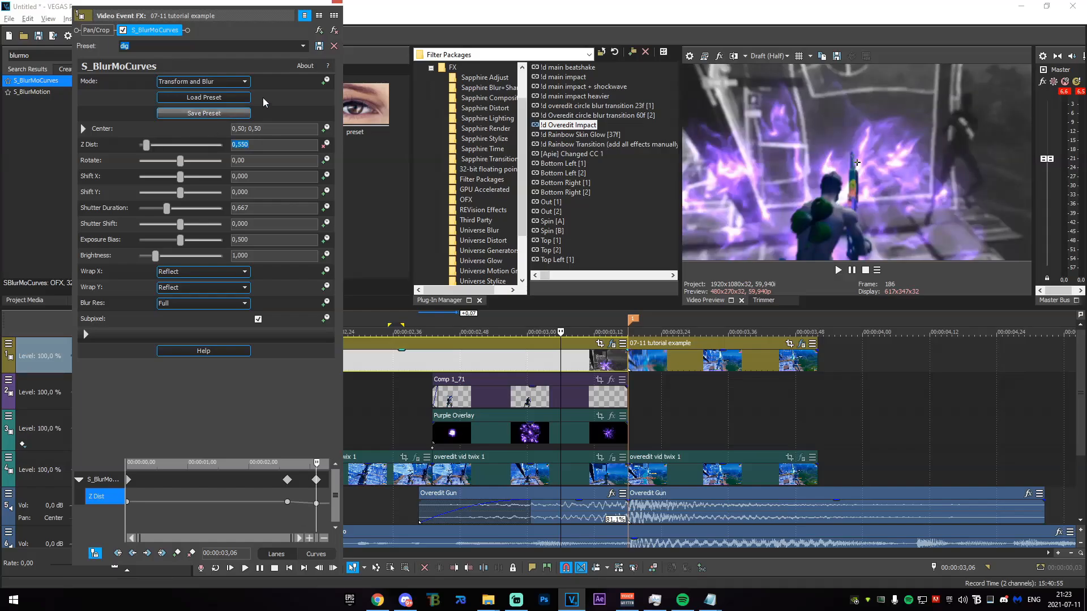
type("0,6")
key("Return")
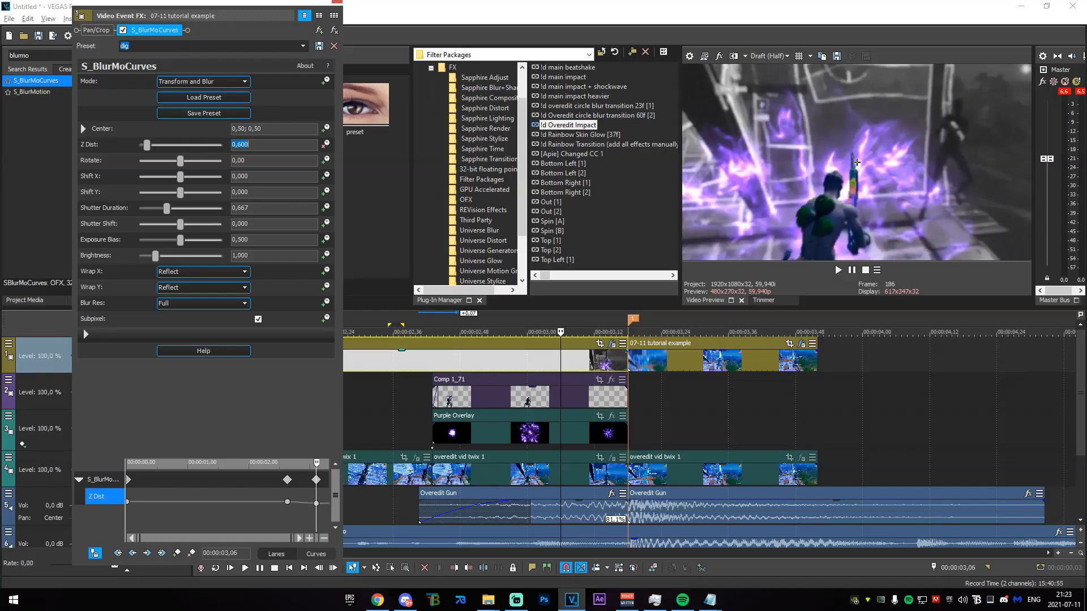
Shift the S_BlurMoCurves center to about 0,68; 0,37 and add a Z Dist keyframe at the clip's end, 00:00:03,18.
left_click(83, 129)
left_click_drag(220, 185, 233, 179)
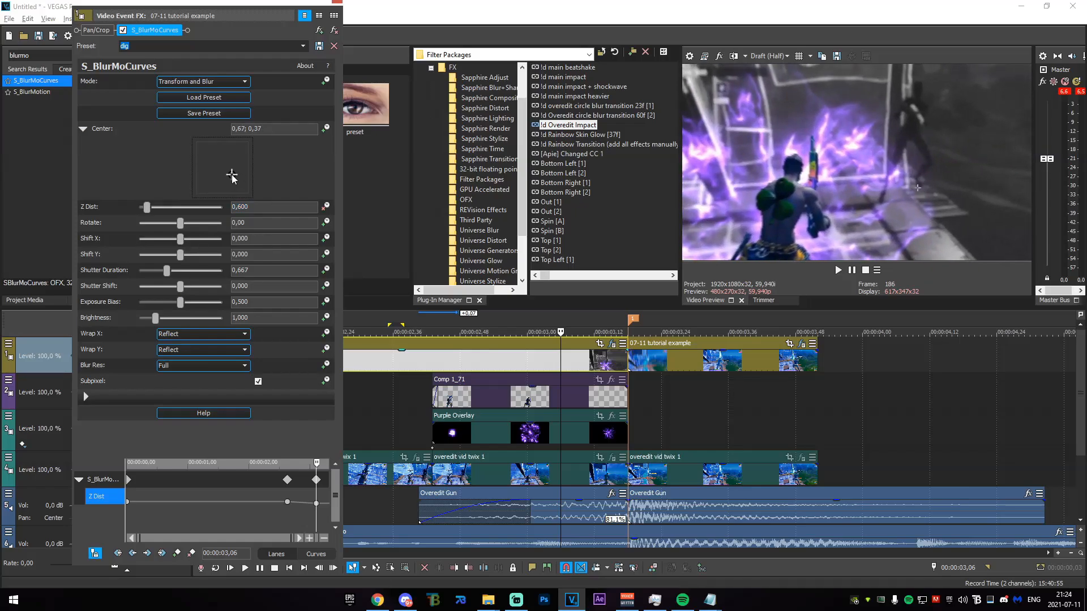
left_click_drag(302, 469, 491, 480)
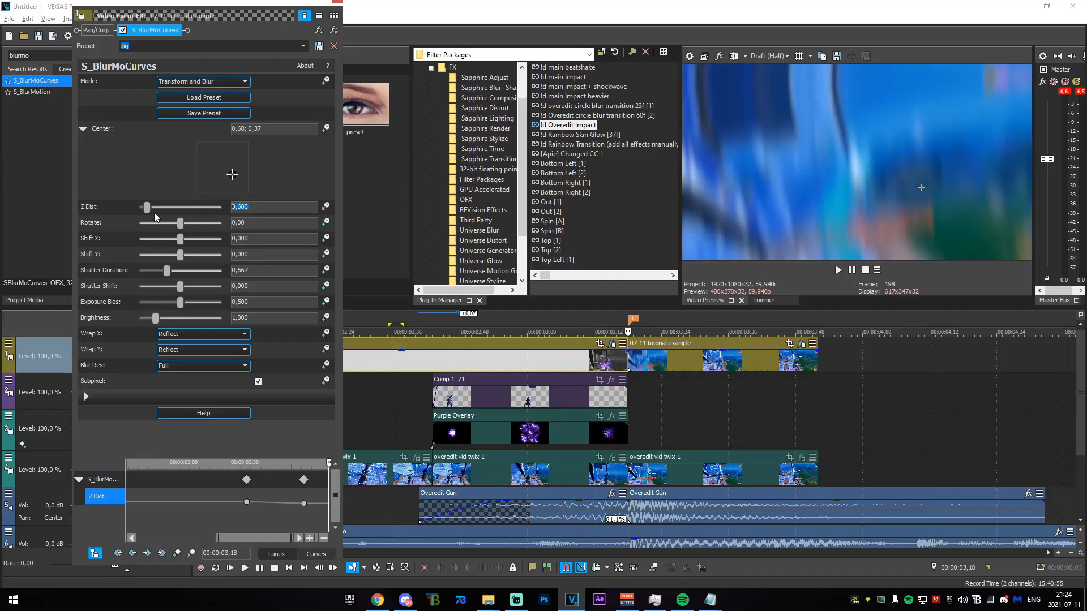
Change the fade type of the 00:00:02,38 Z Dist keyframe and set the 00:00:03,06 keyframe to Slow Fade.
right_click(246, 502)
left_click(285, 437)
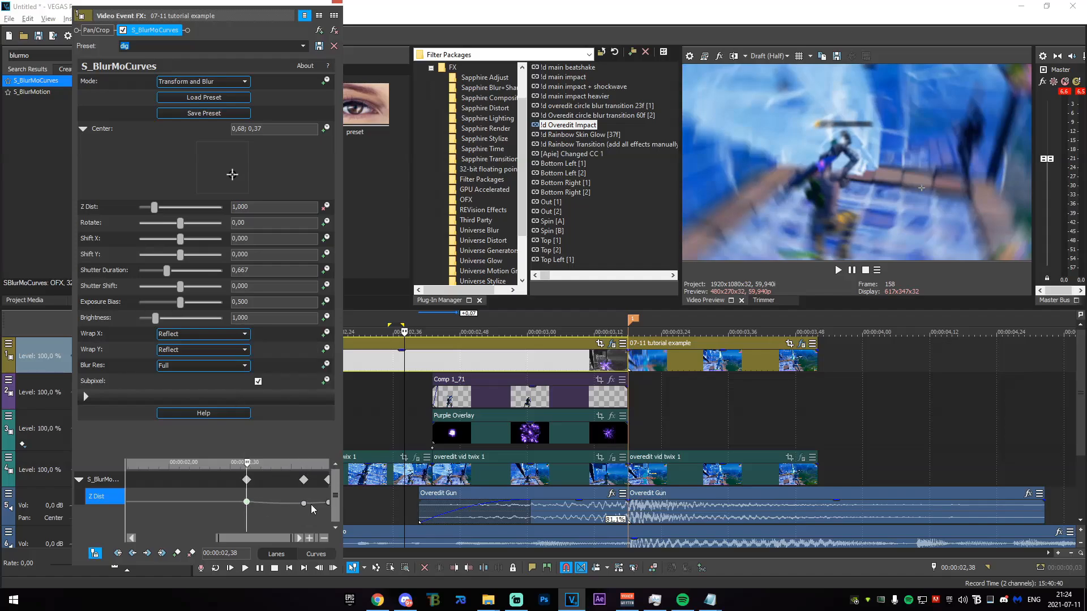
right_click(303, 504)
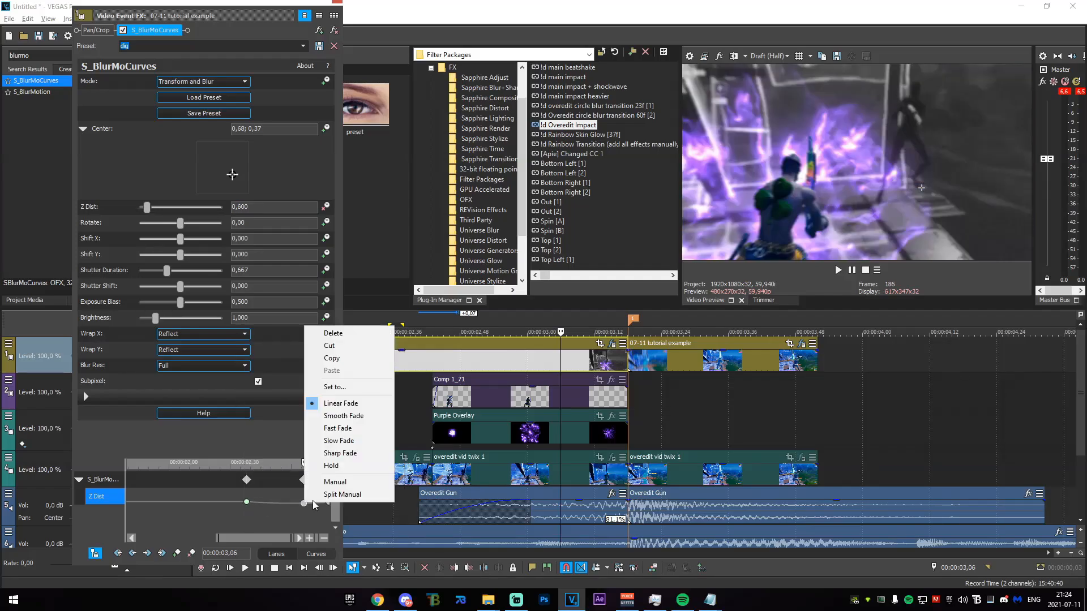
left_click(355, 445)
left_click(339, 8)
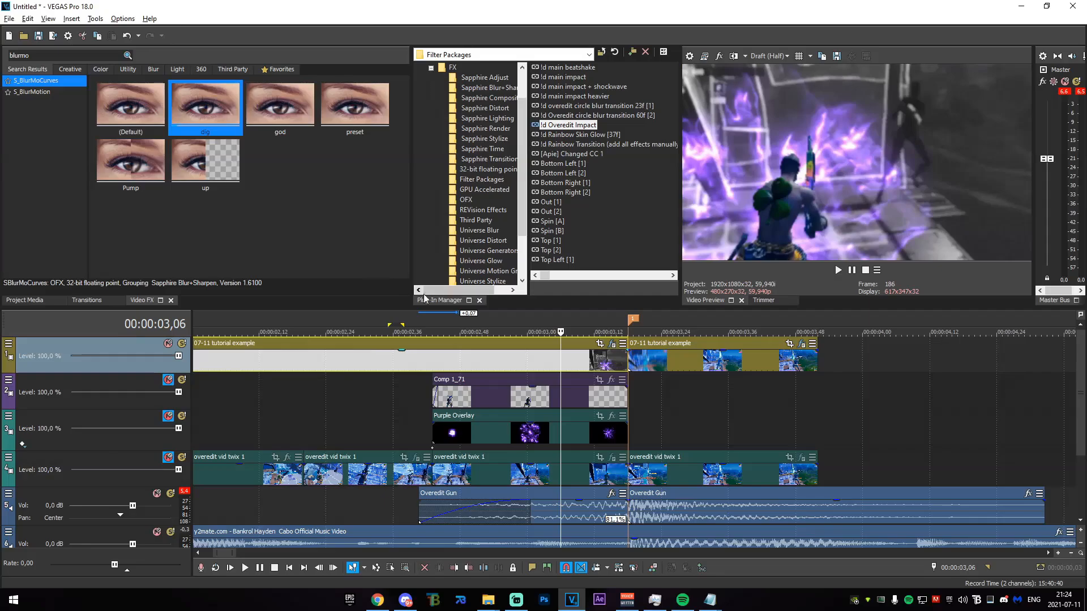
Add the default S_Flicker to the same clip with Rand Luma Amp and Rand Freq at 0 and Wave Amp at about 0,463.
left_click(41, 57)
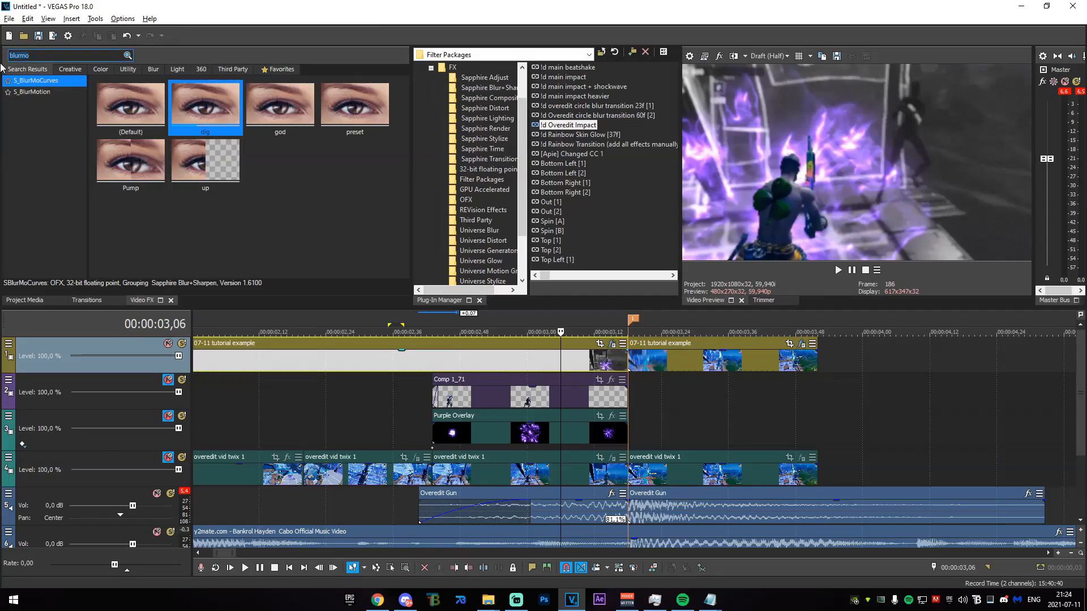
type("flicker")
left_click_drag(130, 105, 524, 370)
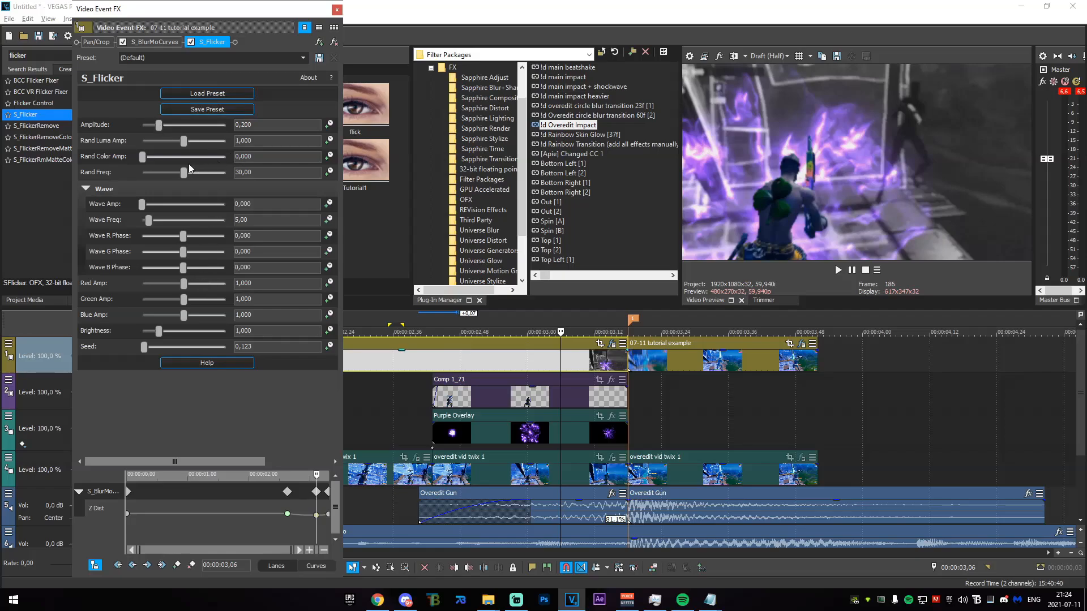
left_click_drag(178, 144, 117, 156)
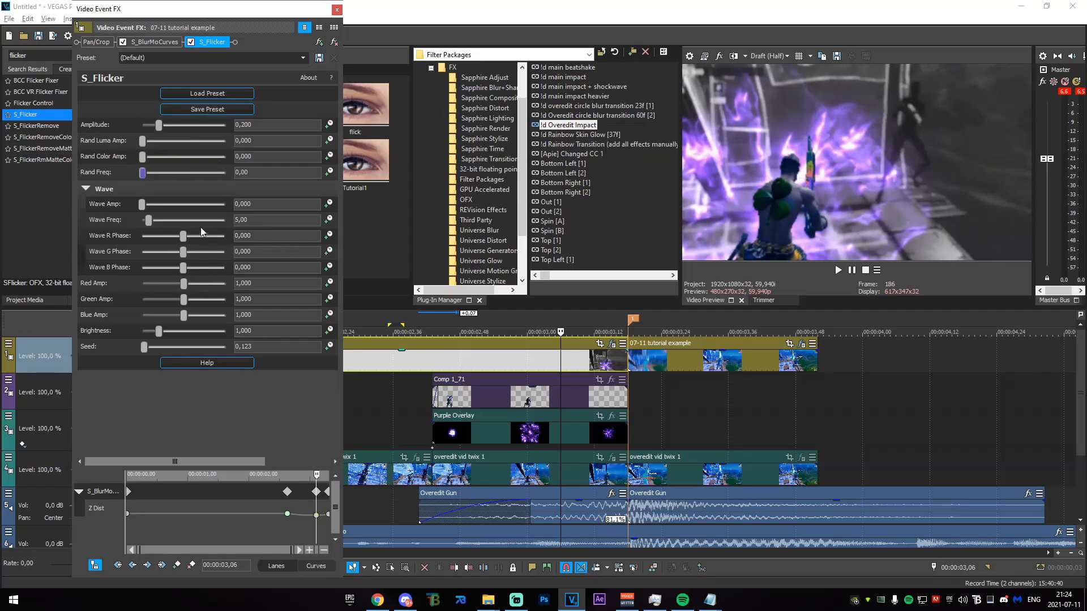
left_click_drag(150, 208, 161, 212)
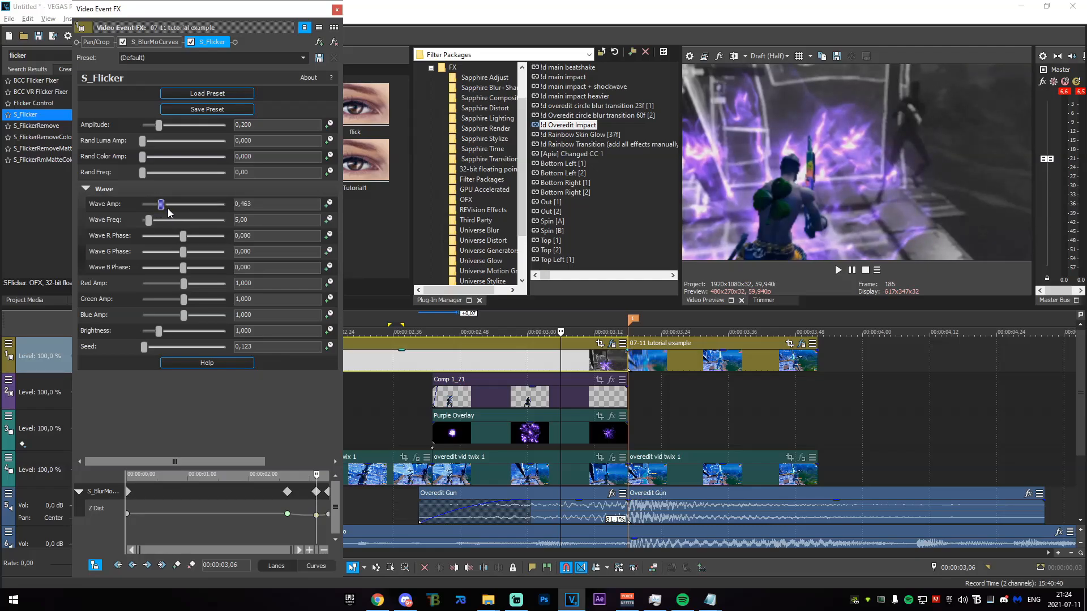
Animate the S_Flicker Amplitude, setting it to 0 at 00:00:02,43 and keeping a keyframe at the clip's end.
left_click(331, 126)
mouse_move(301, 5)
left_mouse_down()
mouse_move(302, 47)
mouse_move(310, 19)
left_mouse_up()
left_click(432, 359)
key("Left")
left_click_drag(344, 477, 345, 497)
key("Right")
left_click(189, 537)
left_click_drag(304, 502, 392, 504)
left_click_drag(170, 139, 134, 147)
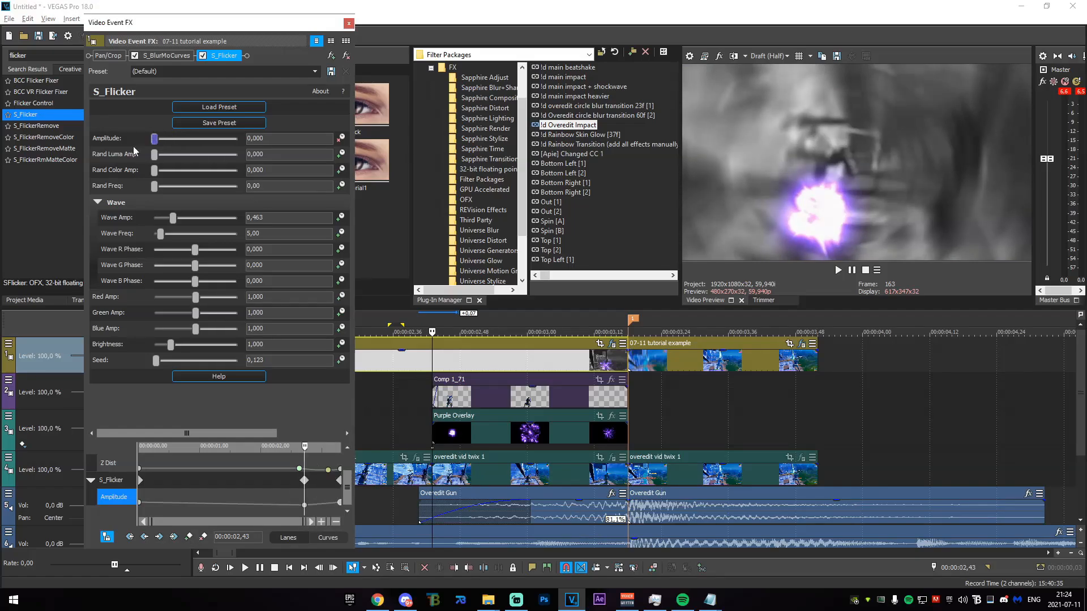
Set the S_Flicker Amplitude keyframe at 00:00:02,43 to Slow Fade and check the value at the clip's end.
left_click(140, 502)
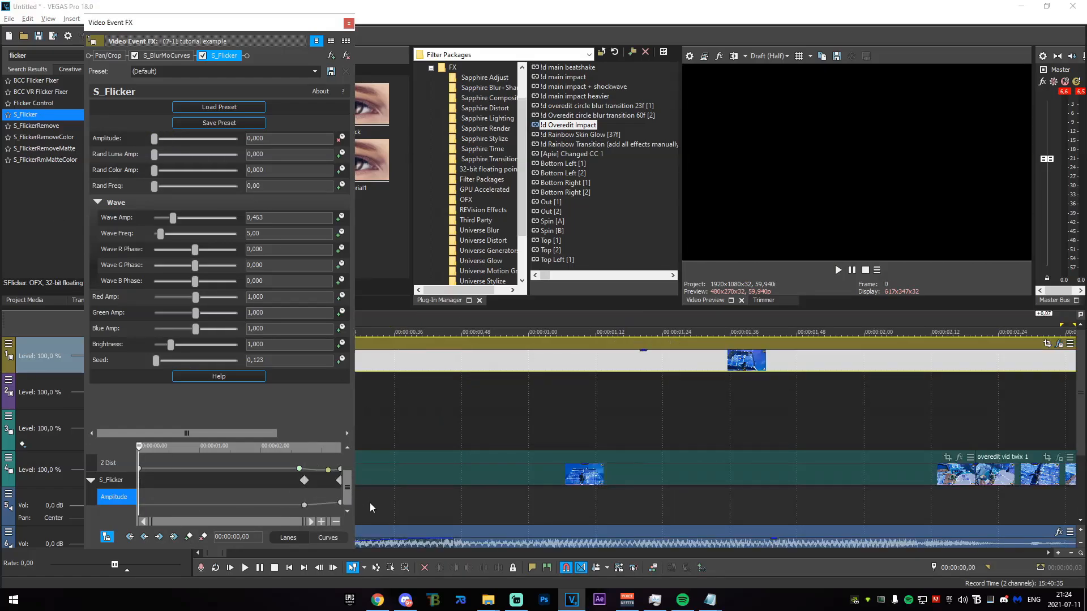
right_click(305, 504)
left_click(339, 443)
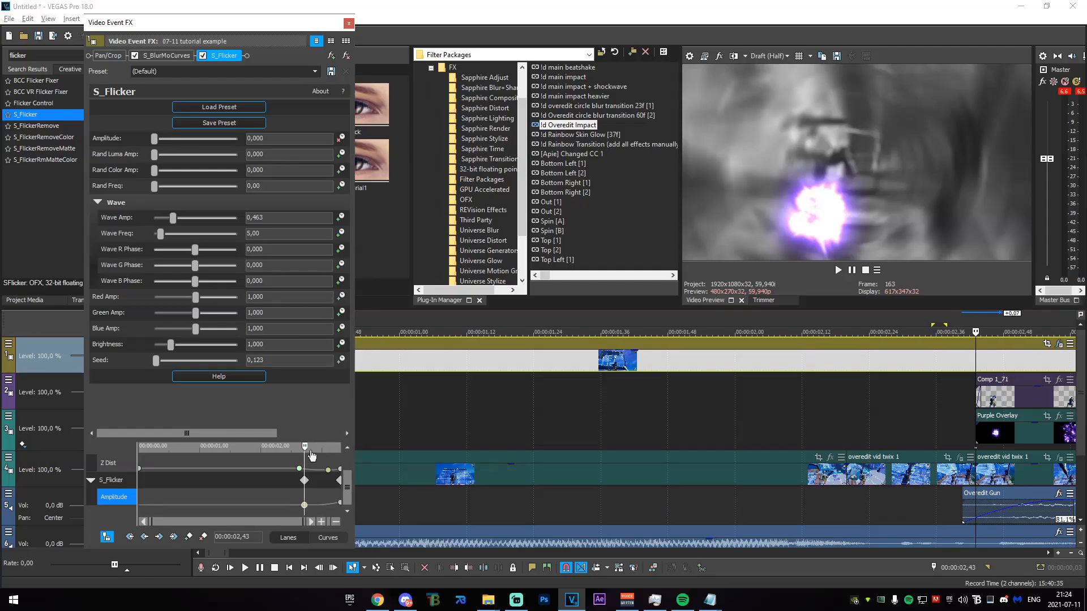
left_click_drag(309, 452, 511, 459)
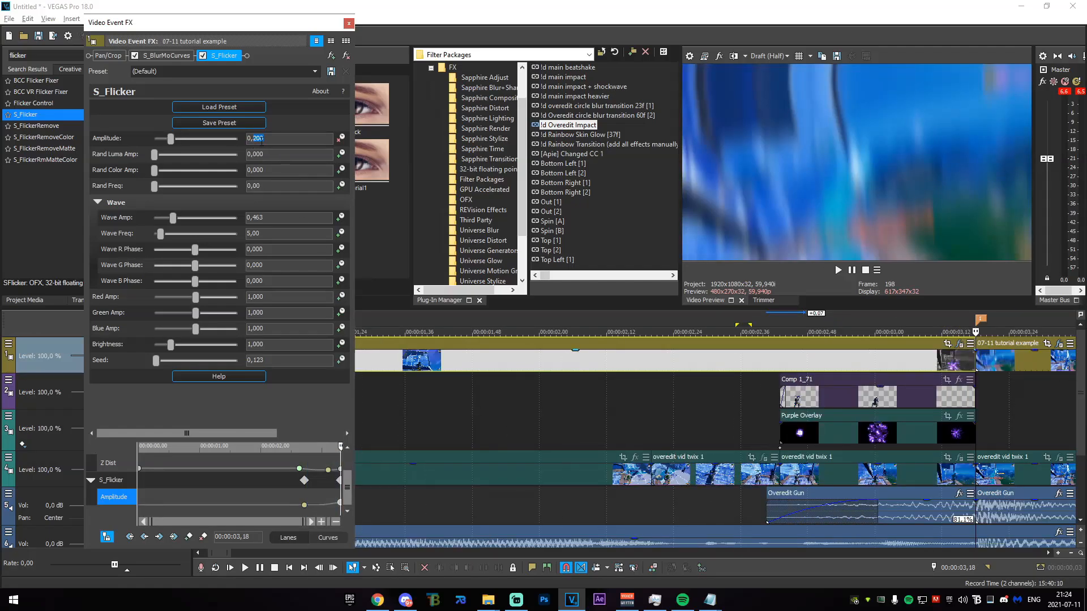
left_click(348, 23)
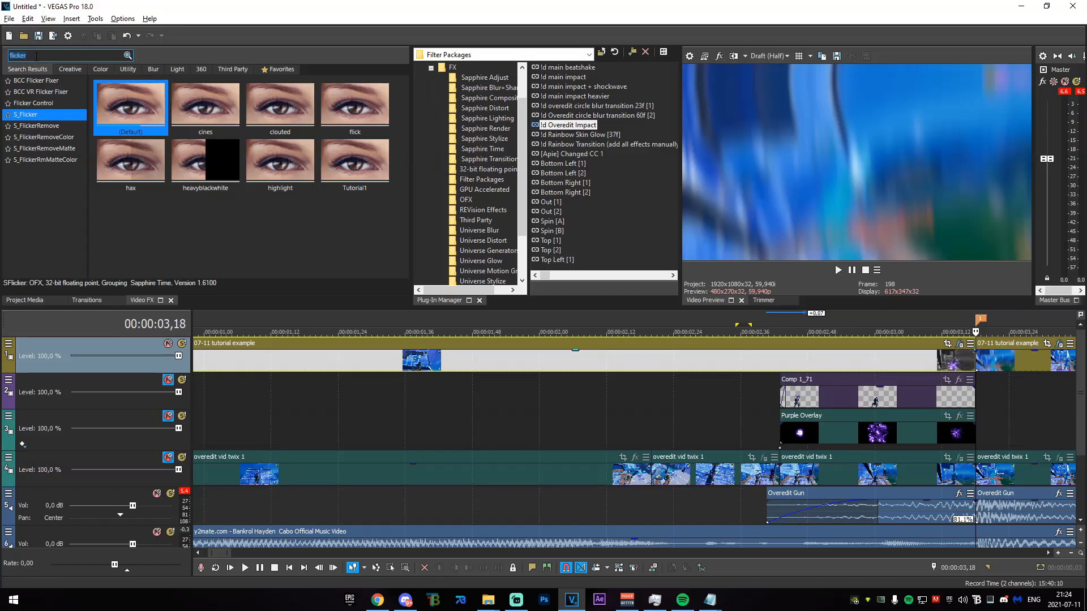
Search the video effects for lens blur and add the default BCC Lens Blur OBS to the clip before the marker.
type("lens blur")
left_click(68, 93)
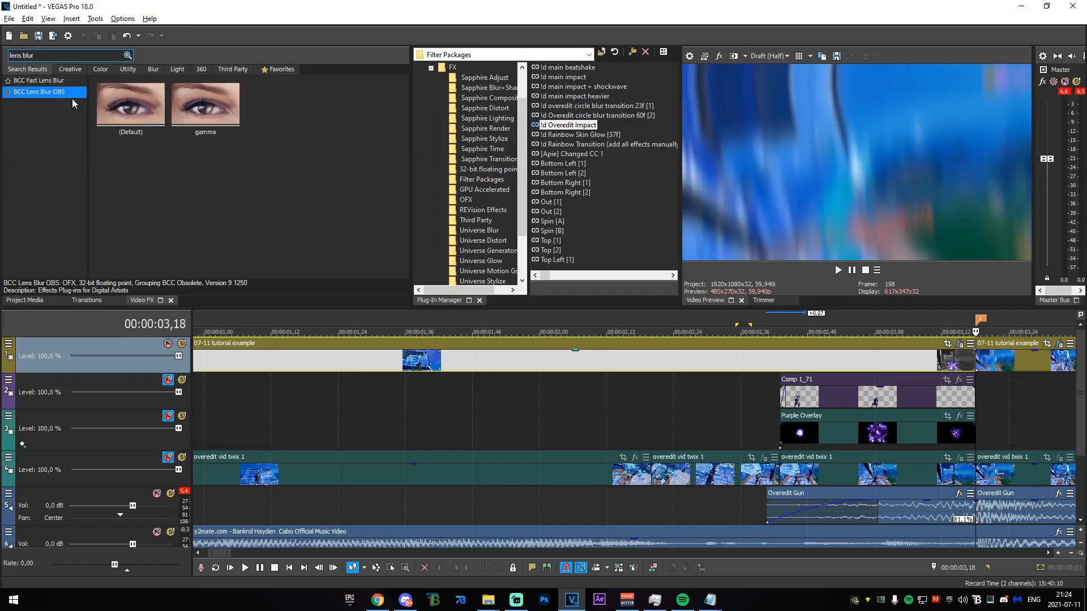
left_click_drag(131, 104, 807, 364)
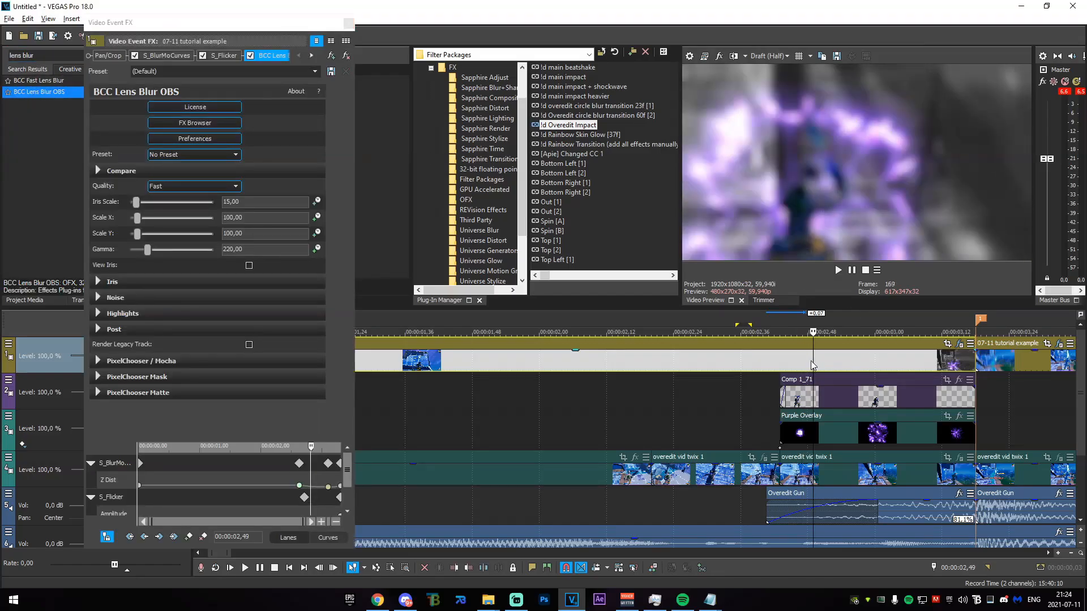
Keyframe the lens blur's Iris Scale at 5 at 00:00:02,44, where the purple overlay begins.
left_click(791, 365)
left_click(781, 366)
left_click(255, 203)
type("5")
key("Return")
left_click_drag(347, 463, 347, 497)
left_click_drag(304, 520, 243, 519)
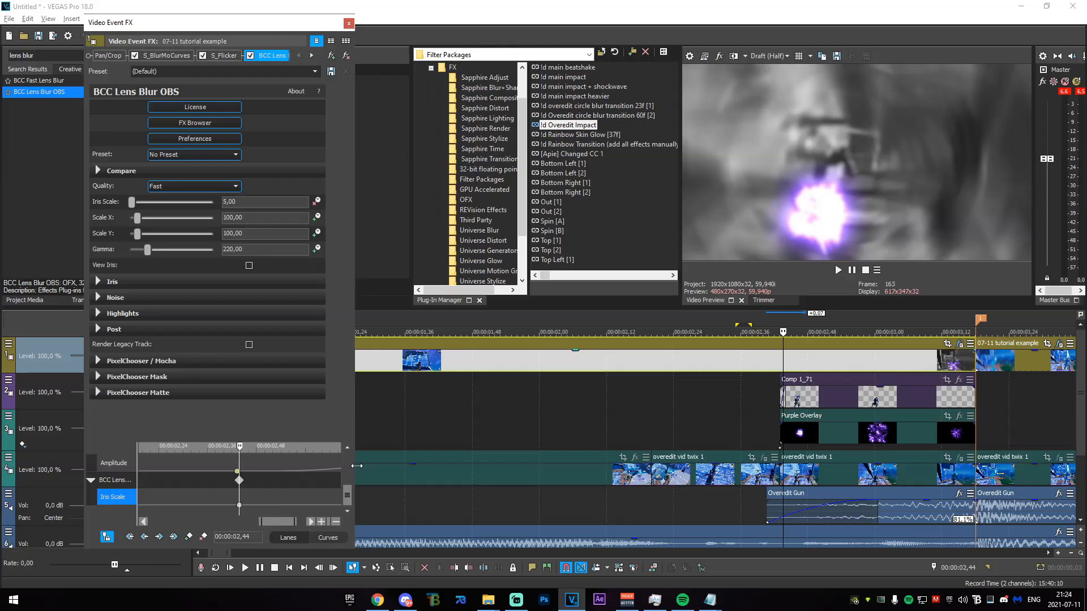
Keyframe Iris Scale at 0 at 00:00:02,55 and 3 at 00:00:03,01, and move the zero keyframe slightly earlier.
left_click_drag(357, 466, 461, 466)
left_click_drag(303, 456, 368, 456)
left_click_drag(132, 202, 124, 202)
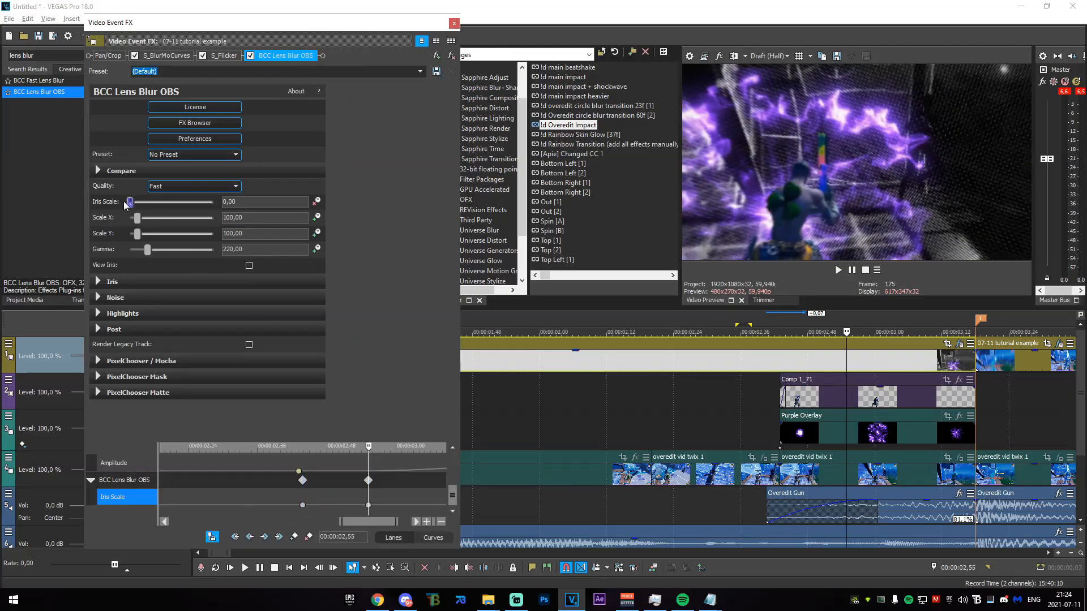
left_click_drag(371, 452, 403, 452)
left_click_drag(368, 505, 350, 505)
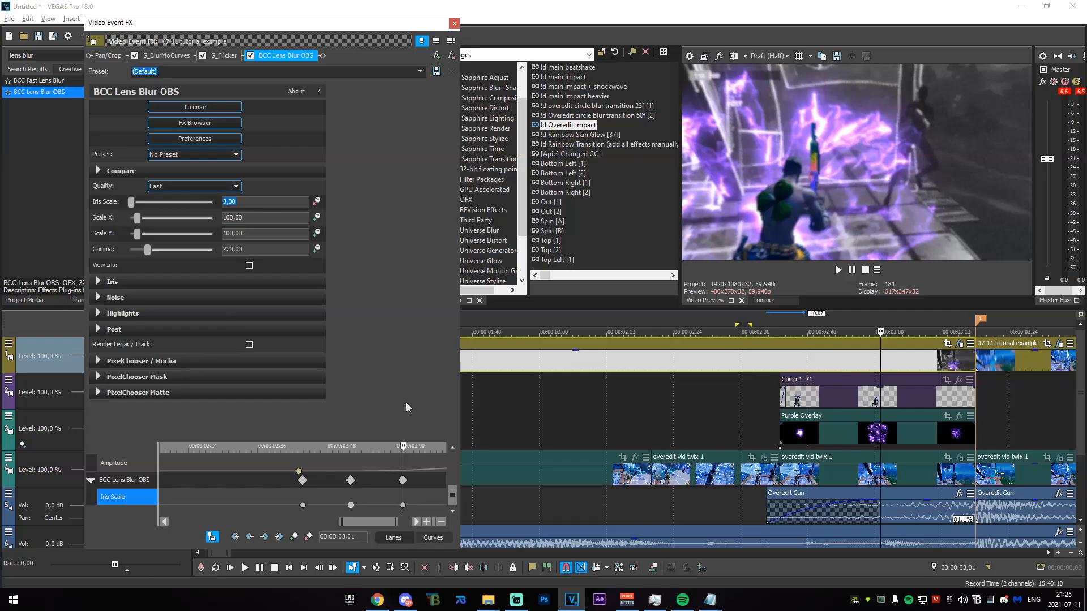
Keyframe Iris Scale at 4 at 00:00:03,18, move that keyframe earlier, and add another one at the clip's end.
left_click_drag(403, 452, 445, 451)
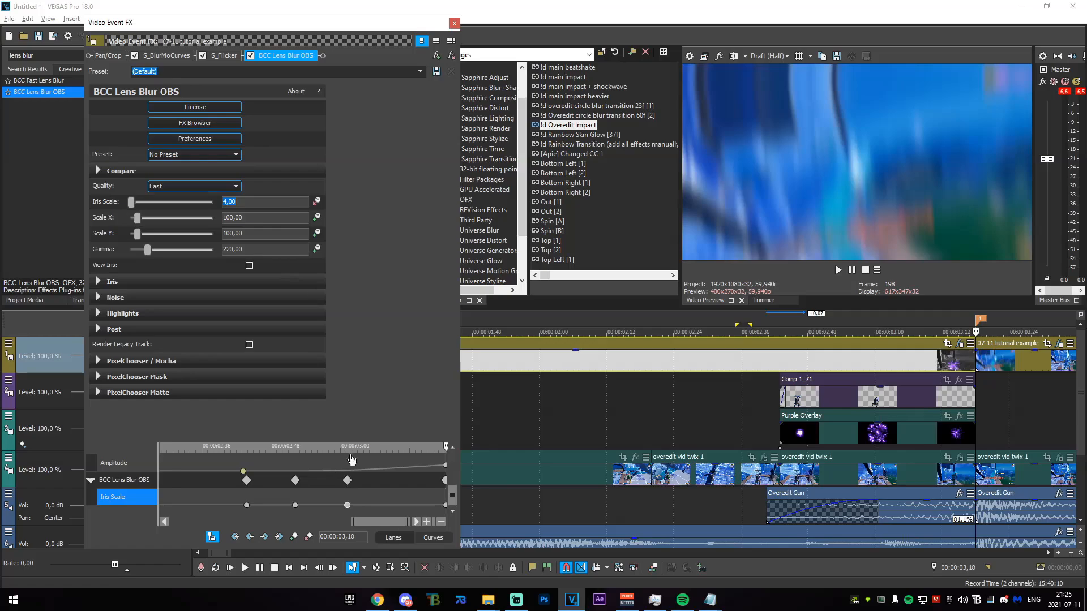
left_click_drag(446, 508, 405, 505)
left_click_drag(421, 452, 447, 451)
left_click_drag(259, 200, 198, 196)
Play back the lens-blurred section around the start of the purple overlay and close the effect settings.
left_click_drag(695, 425, 876, 432)
left_click(875, 433)
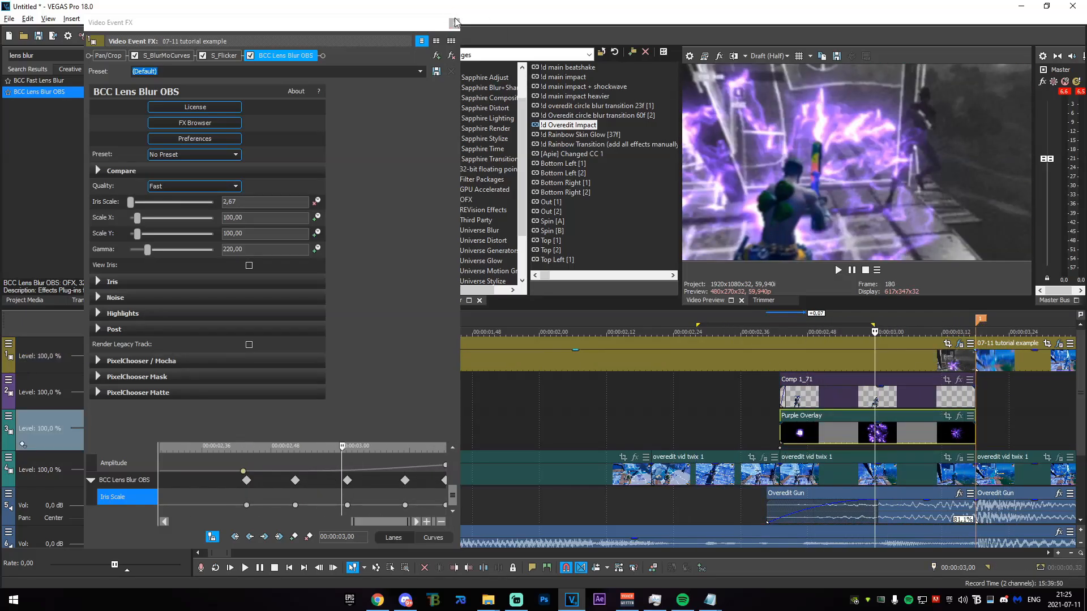
left_click(455, 22)
Add a new video track on top and duplicate the 07-11 tutorial example clip before the marker onto it.
left_click(780, 358)
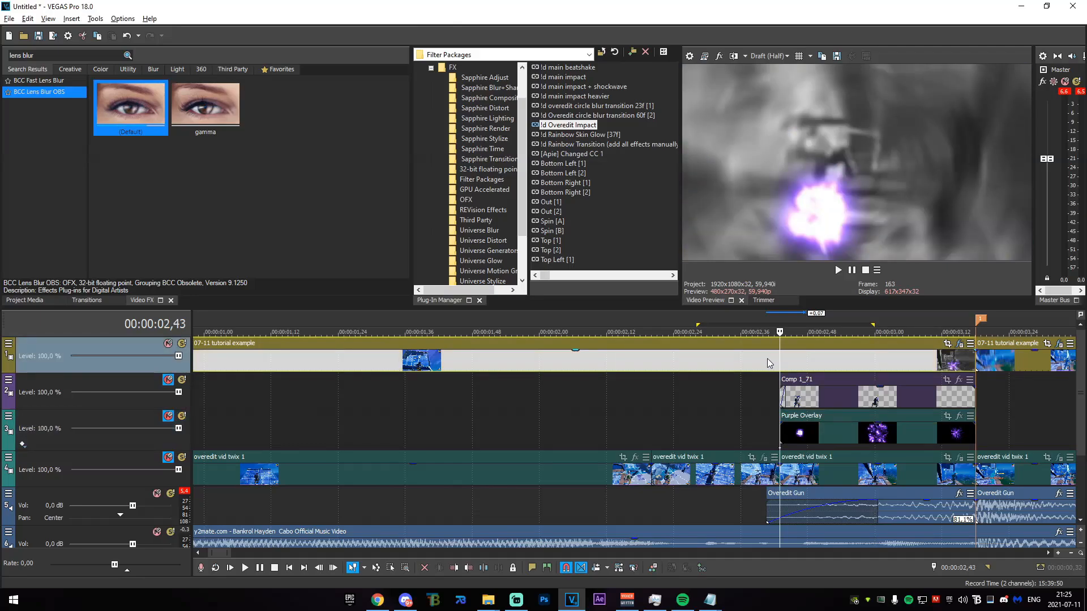
scroll(767, 358, "up", 2)
key("ctrl+shift+q")
left_click_drag(680, 394, 678, 355)
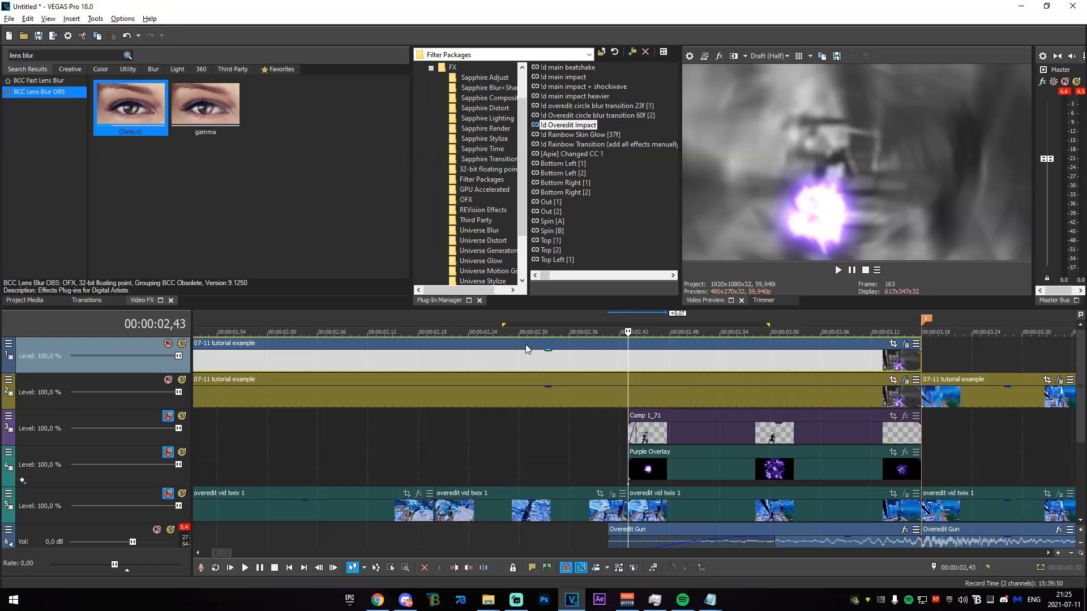
Split the duplicate at its S_BlurMoCurves keyframe at 00:00:02,38 and delete the part before it.
left_click(678, 385)
left_click(654, 366)
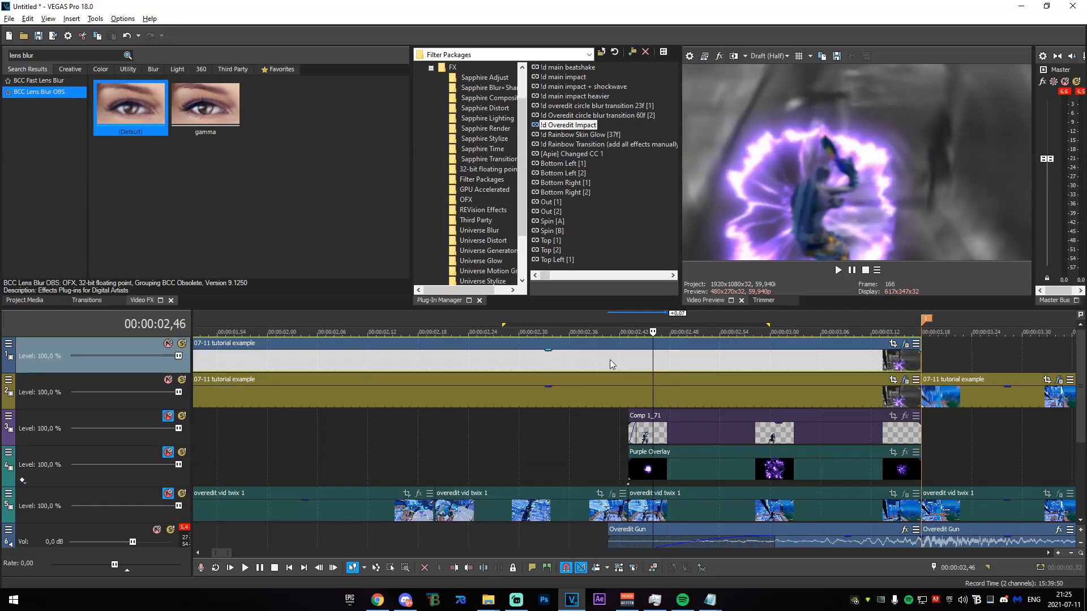
left_click(606, 363)
left_click(620, 361)
left_click(905, 344)
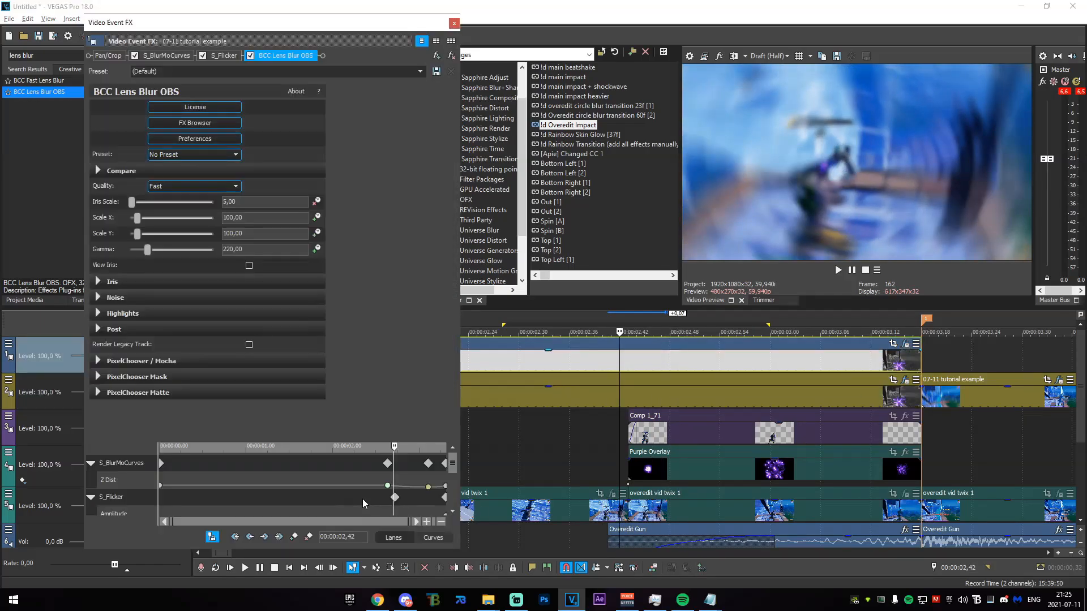
left_click_drag(342, 450, 330, 448)
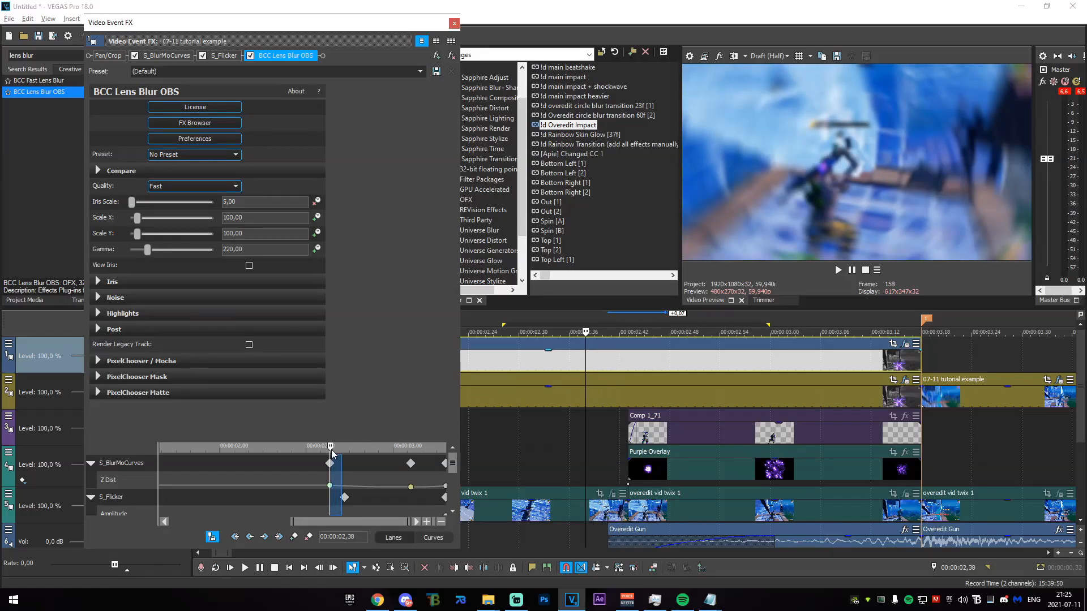
left_click(454, 23)
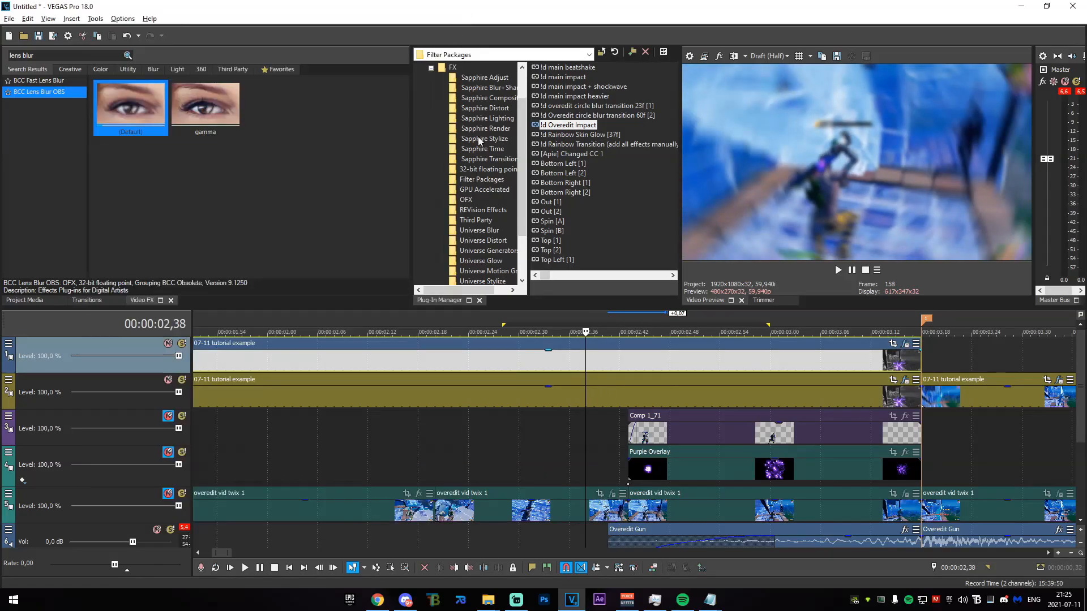
scroll(638, 370, "up", 1)
key("s")
left_click(563, 367)
key("Delete")
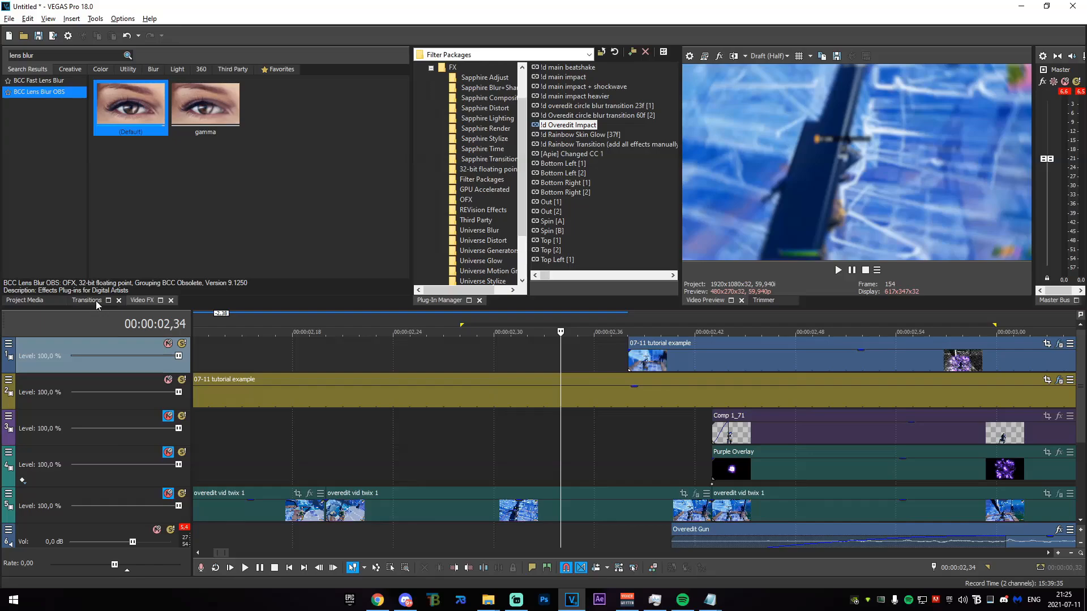
Search the video effects for Magic Bullet Looks, add it to the trimmed duplicate, and choose a look in its editor.
type("magic bu")
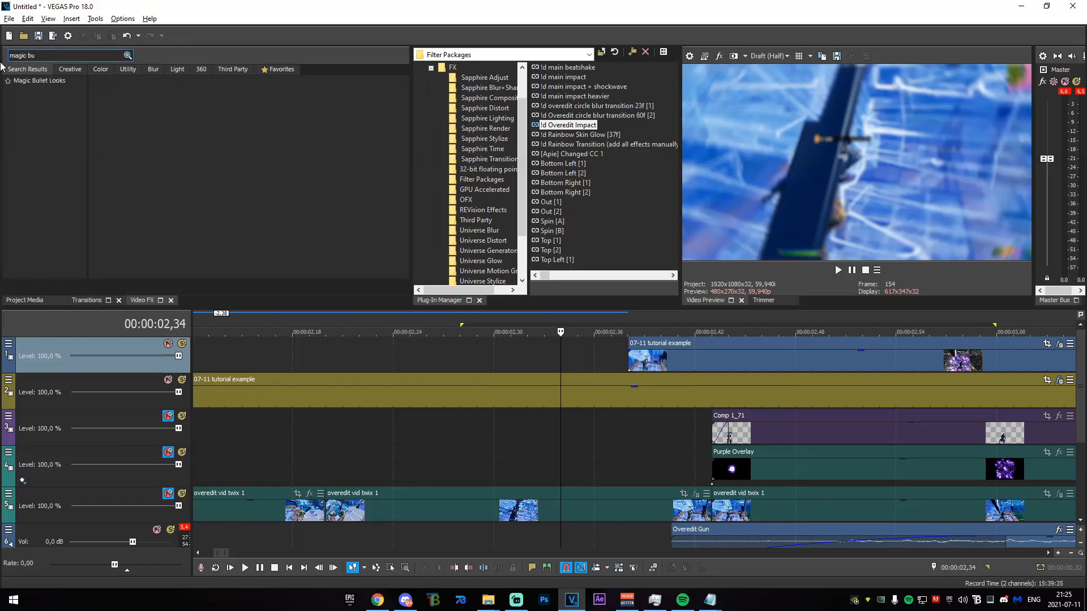
left_click(59, 80)
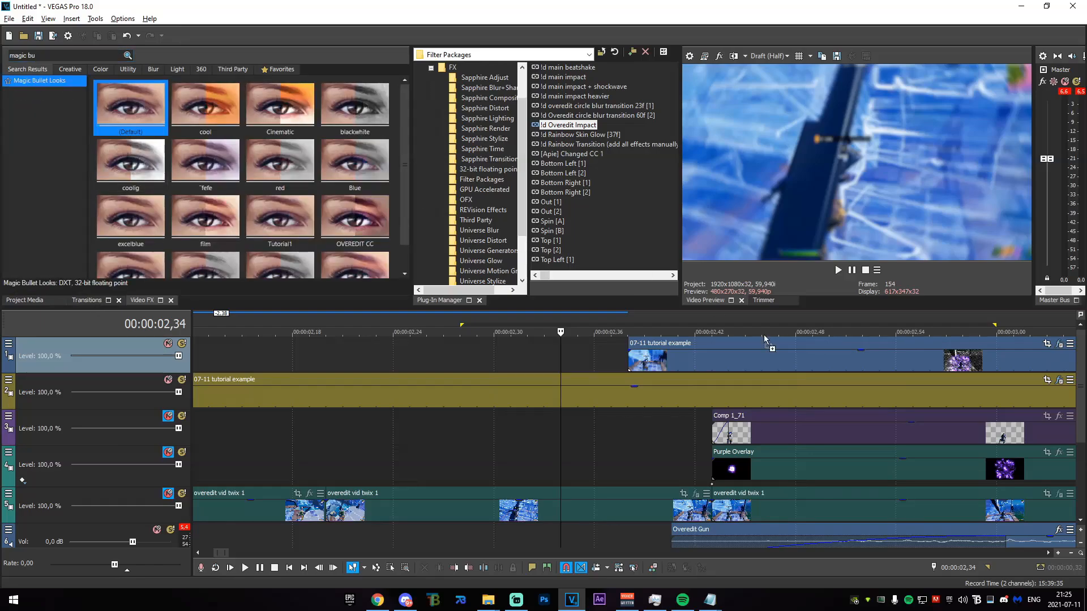
left_click_drag(155, 161, 780, 354)
left_click(796, 357)
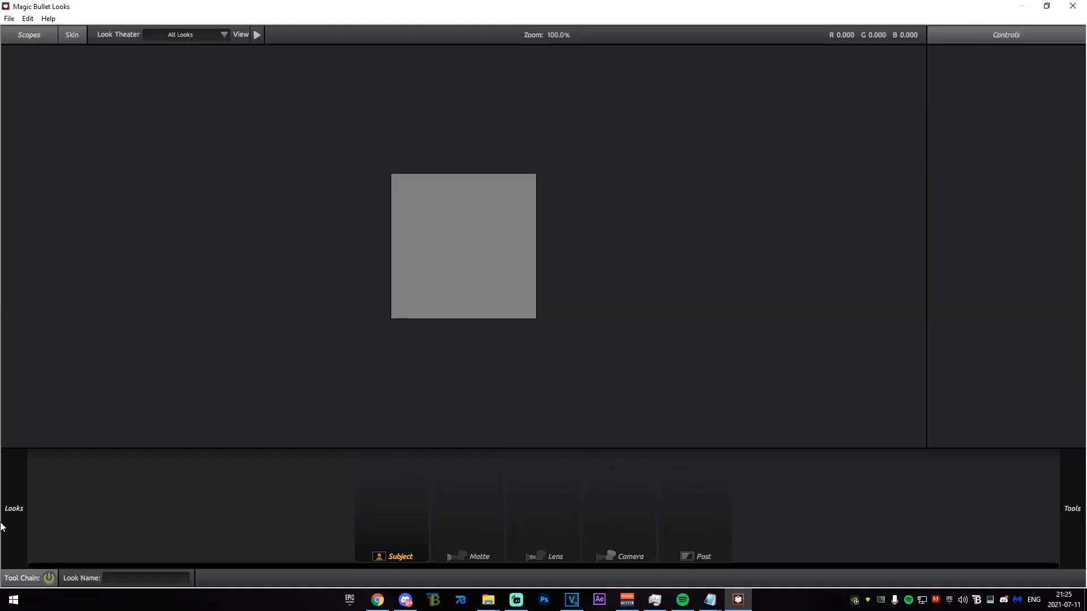
mouse_move(2, 526)
left_click(54, 101)
left_click(1045, 578)
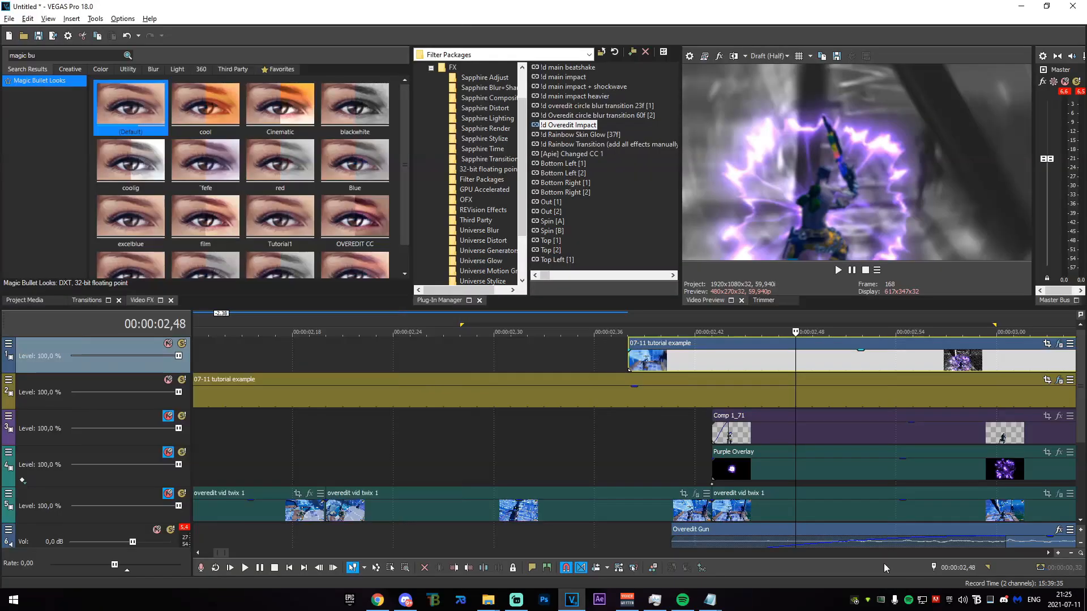
Lower the duplicate's opacity to about 23% and play back the blended look over the purple overlay section.
left_click(866, 385)
left_click(897, 366)
left_click(929, 362)
left_click_drag(936, 355, 937, 375)
left_click(941, 359)
scroll(848, 393, "down", 3)
scroll(695, 358, "up", 2)
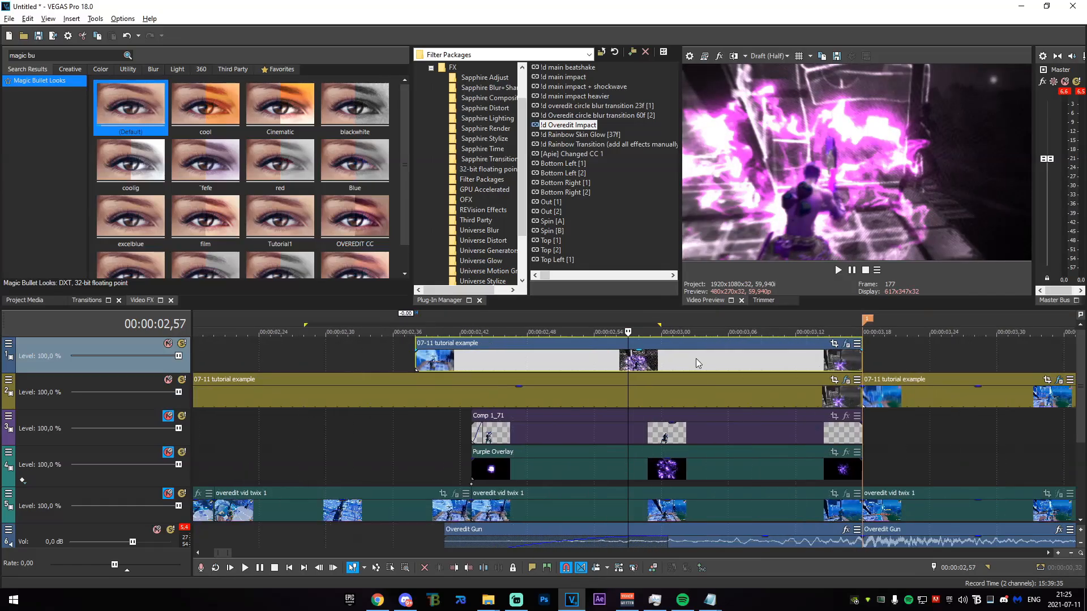
left_click(694, 354)
left_click_drag(692, 353, 696, 374)
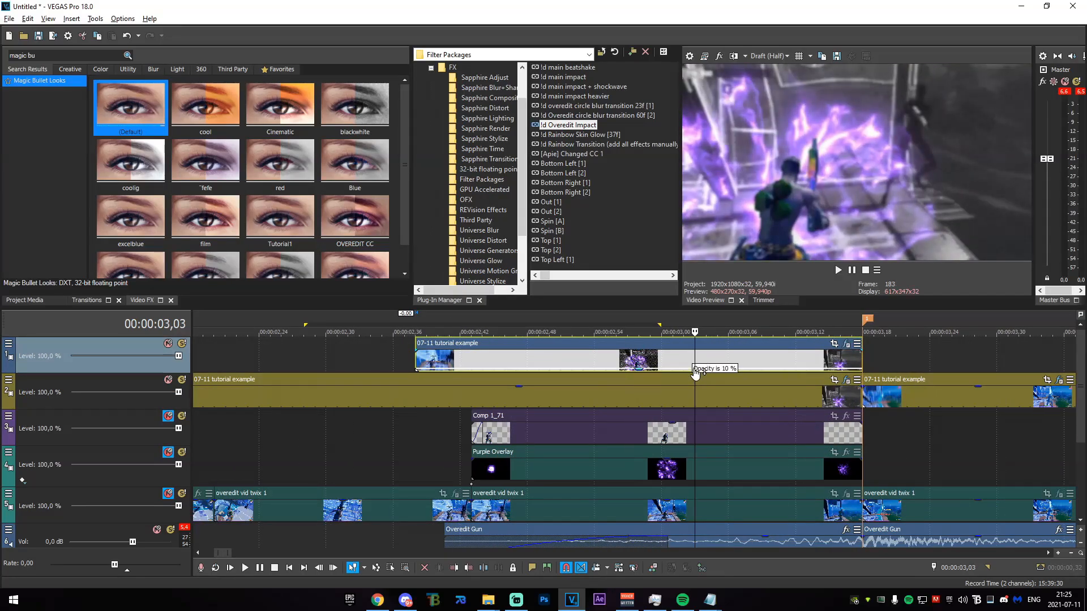
mouse_move(348, 447)
left_mouse_down()
mouse_move(875, 433)
mouse_move(672, 433)
left_mouse_up()
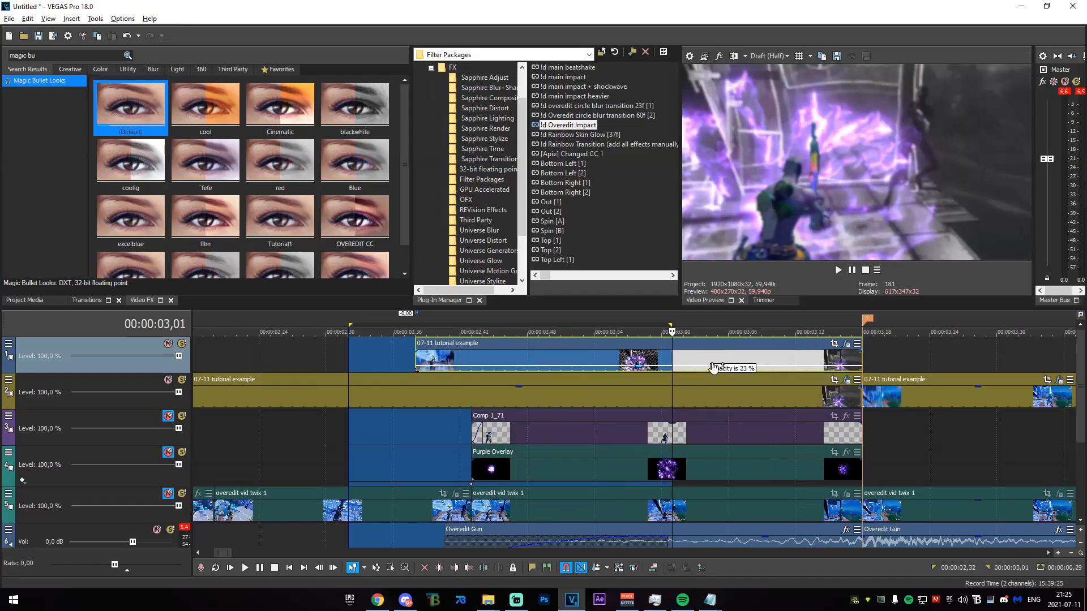
left_click_drag(372, 442, 729, 413)
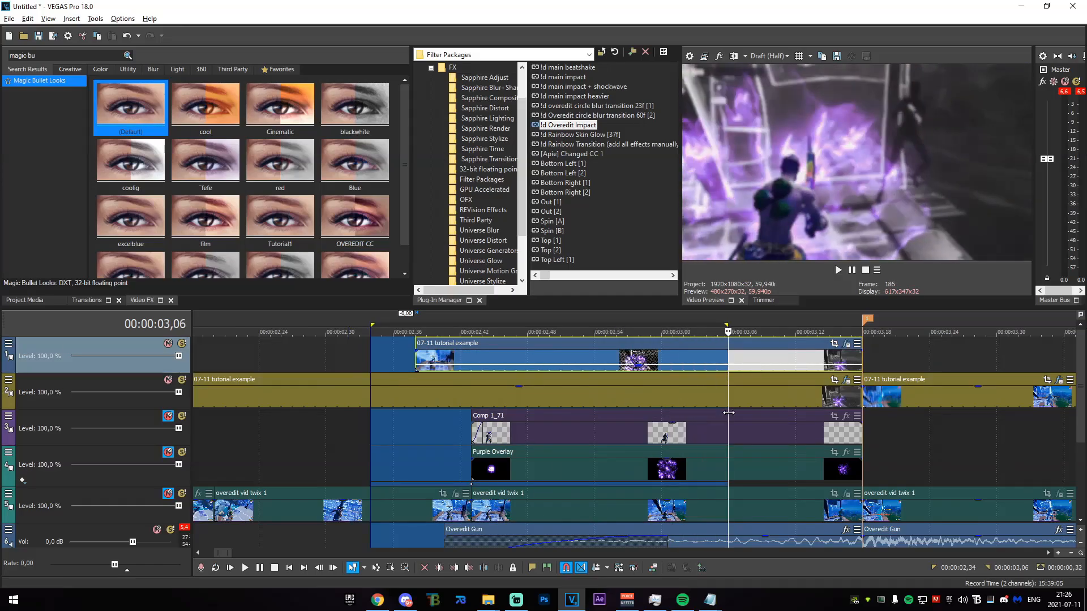
Try offsetting the duplicate earlier on the timeline, extend its end to the marker, and play back the result.
left_click_drag(691, 360, 681, 357)
left_click_drag(383, 430, 561, 419)
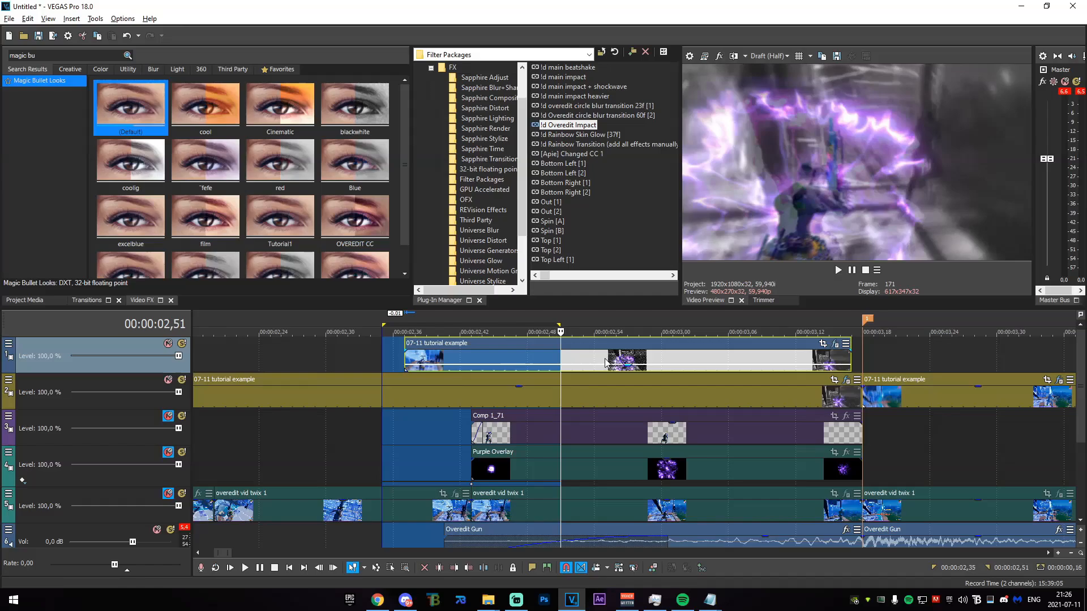
left_click_drag(605, 364, 514, 367)
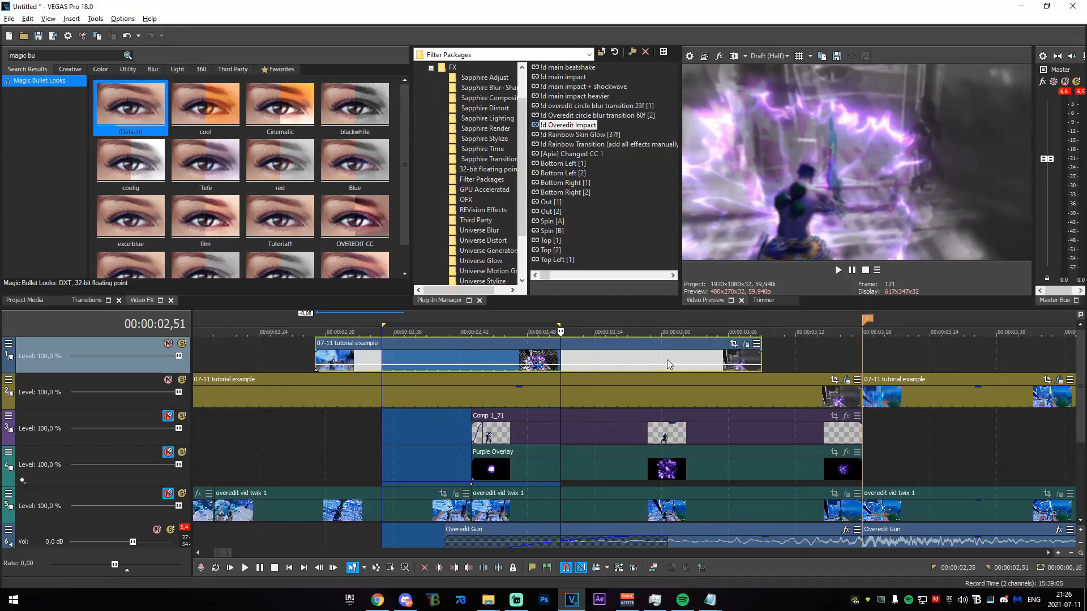
left_click(728, 365)
left_click_drag(761, 361, 862, 360)
left_click_drag(371, 457, 740, 447)
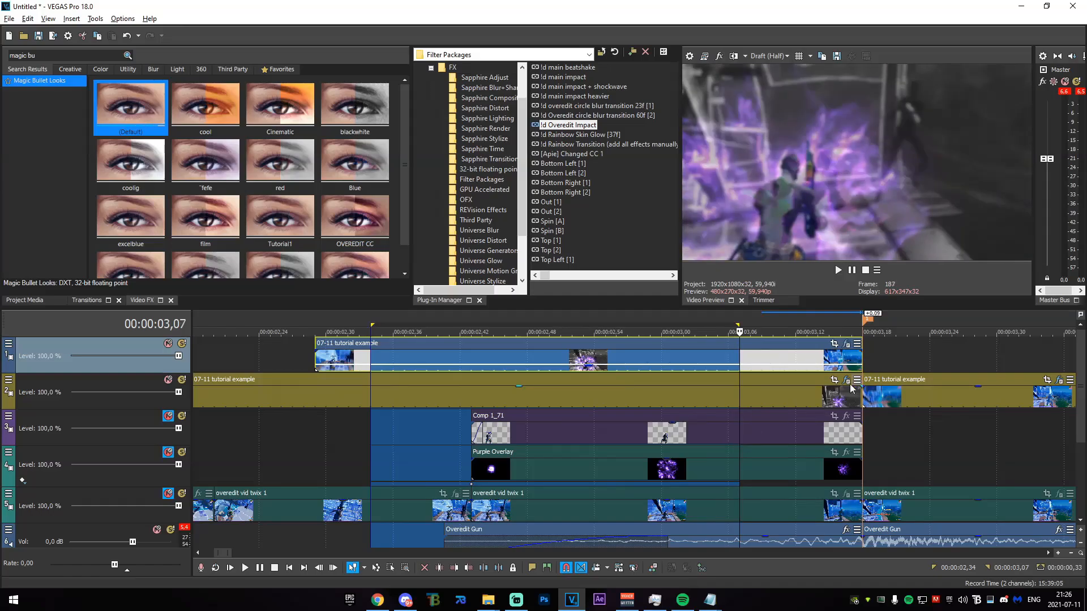
Delete the top track holding the duplicate and play back the original clip up to the marker.
scroll(857, 387, "down", 3)
right_click(691, 353)
left_click(736, 234)
left_click_drag(427, 420, 673, 416)
left_click(672, 366)
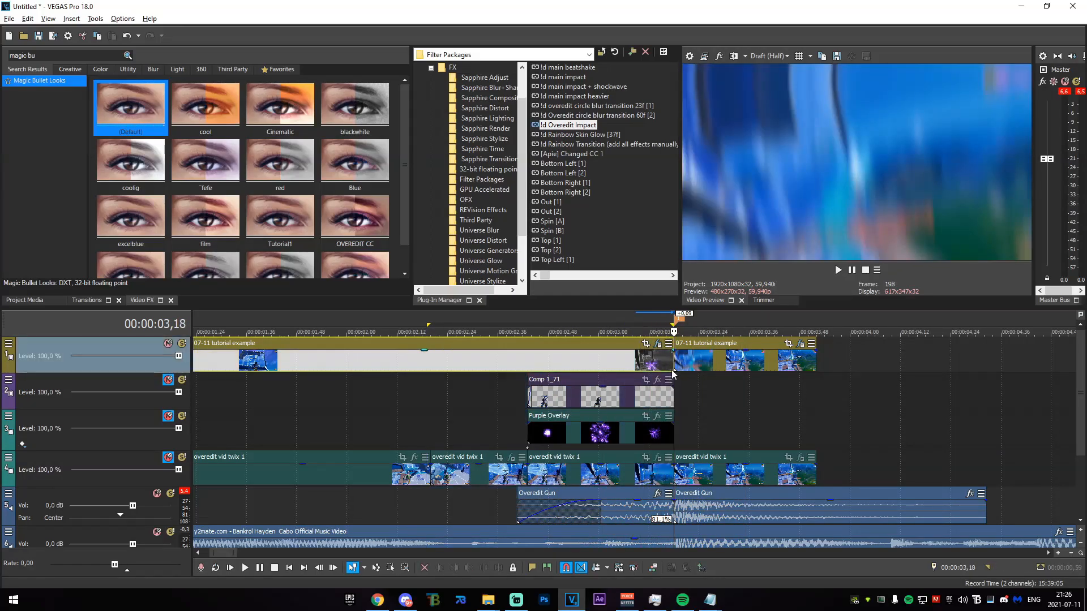